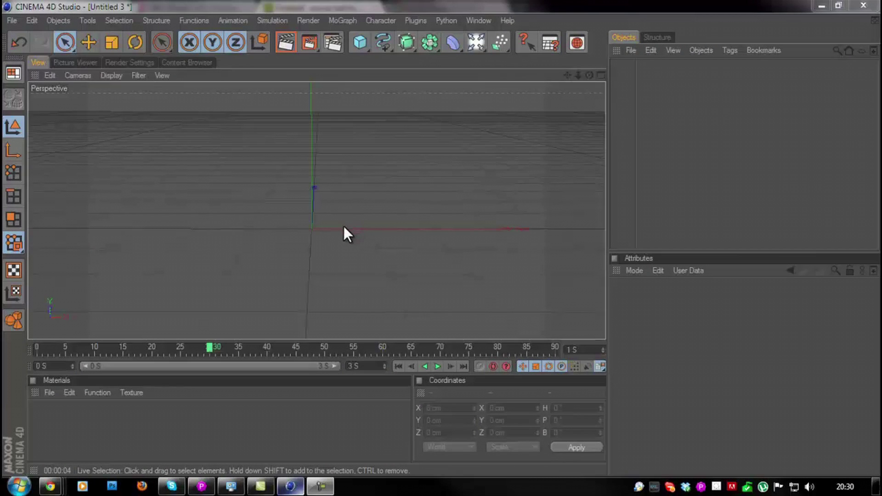
Step: Switch to the browser to examine the finished soccer ball render on deviantART, and return to Cinema 4D
mouse_move(64, 483)
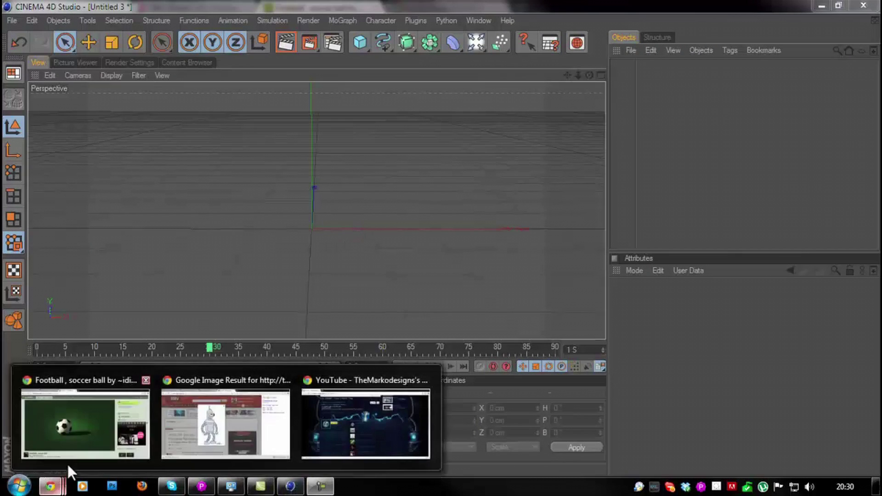
left_click(72, 444)
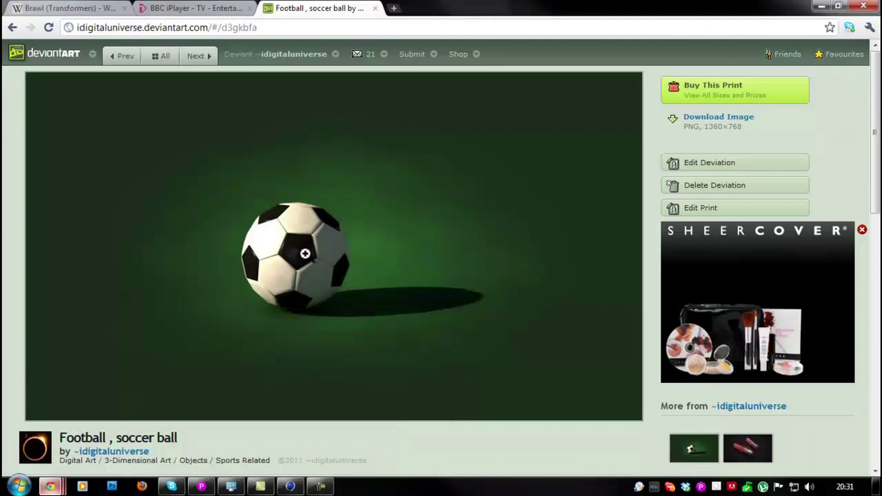
scroll(250, 310, "down", 1)
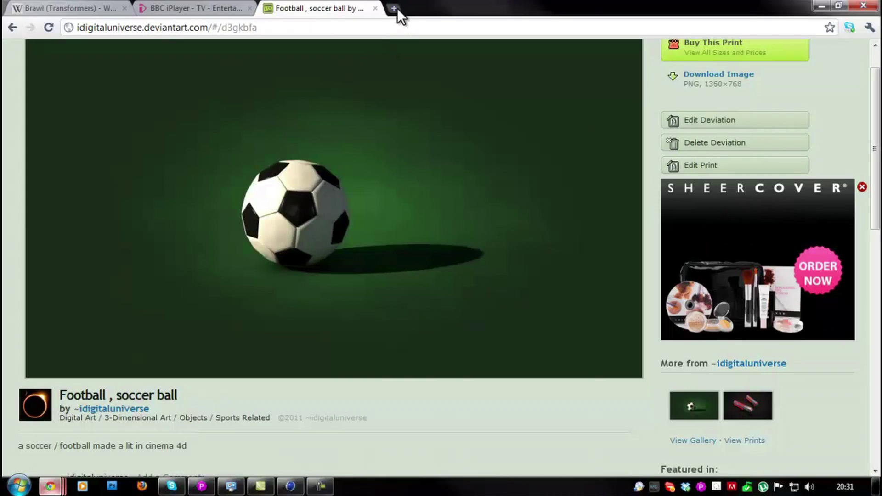
left_click(824, 4)
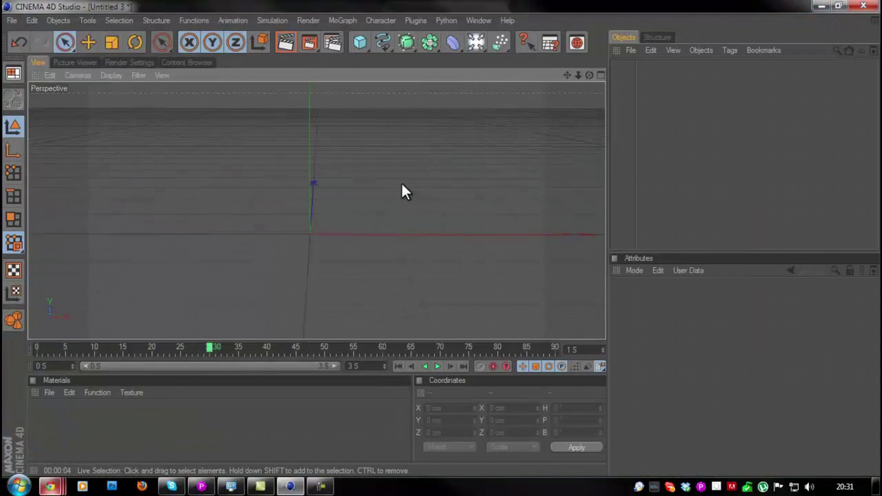
left_click_drag(590, 77, 441, 238)
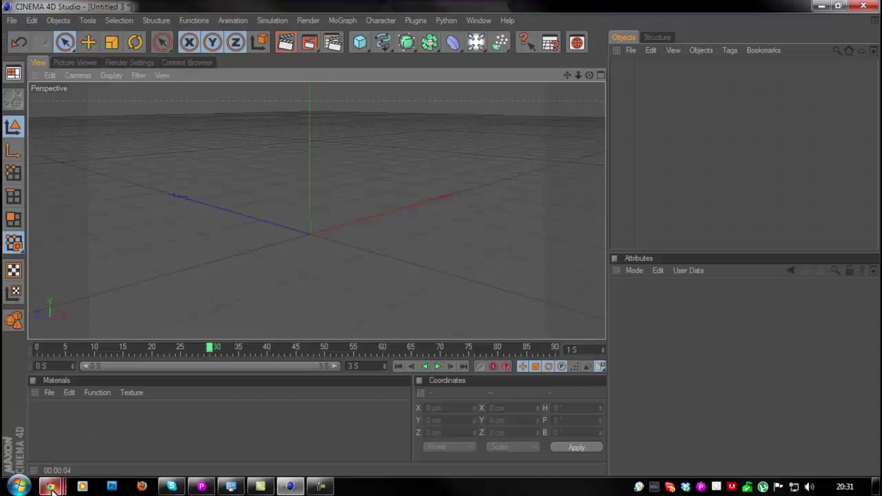
mouse_move(52, 490)
left_click(74, 429)
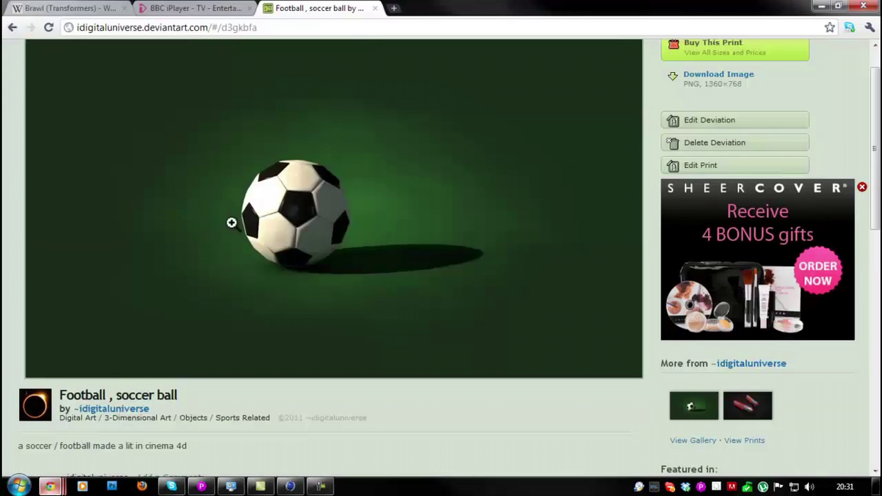
left_click(823, 6)
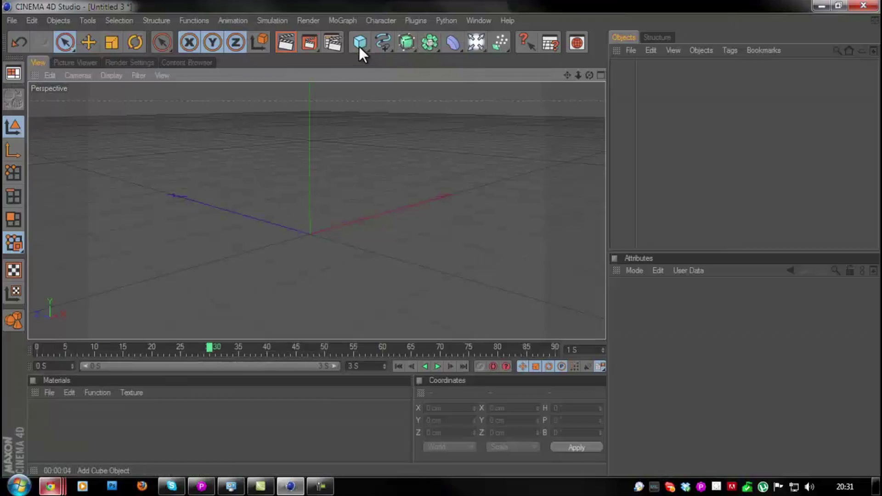
Step: Add a Platonic object to the scene and set its type to Bucky
left_click_drag(360, 47, 543, 107)
scroll(513, 119, "up", 2)
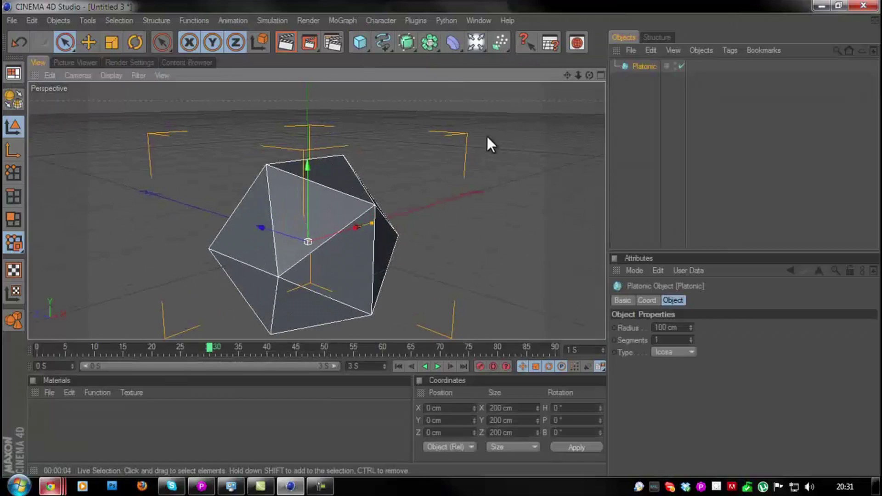
left_click(674, 355)
left_click(668, 425)
scroll(440, 306, "down", 2)
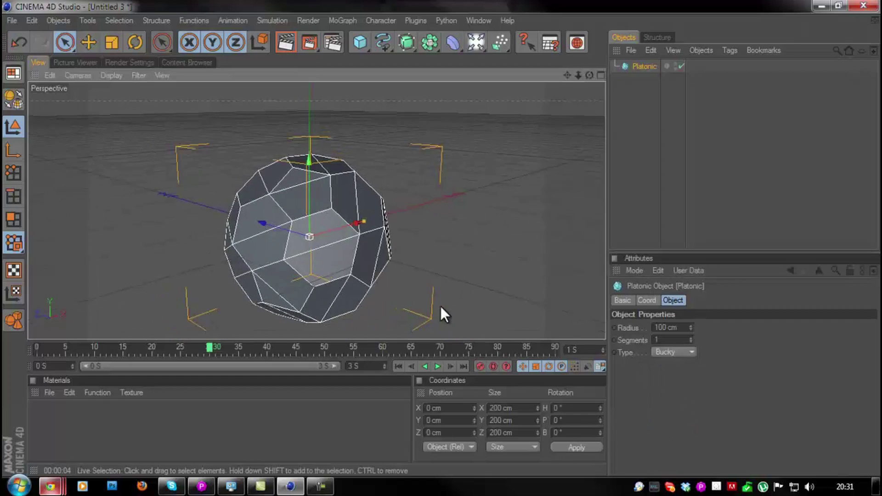
Step: Make the Platonic object editable and switch to polygon mode
left_click_drag(567, 78, 441, 238)
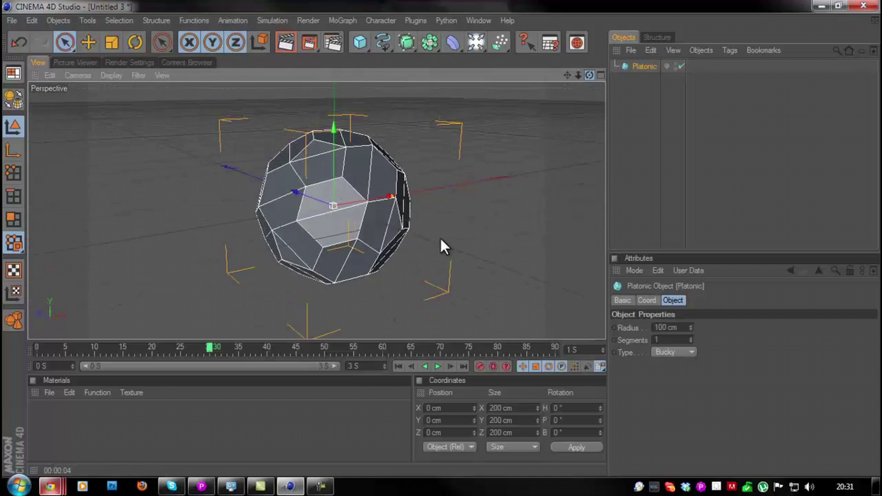
key("c")
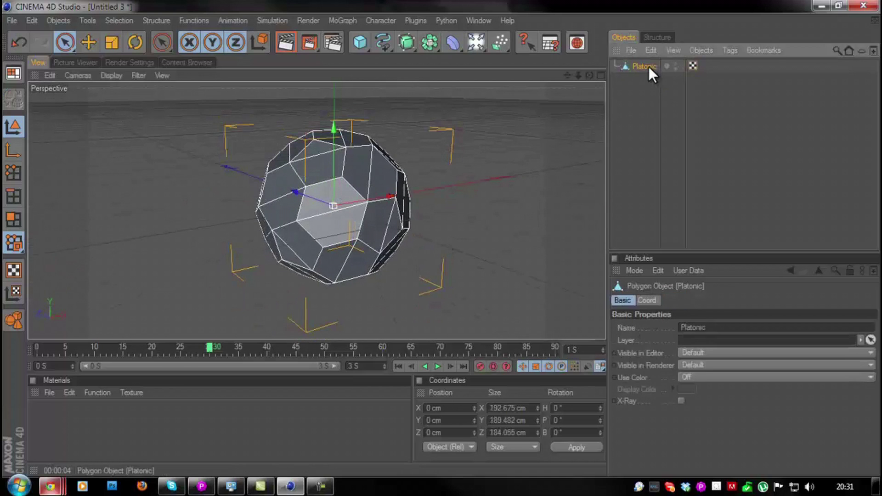
left_click(10, 220)
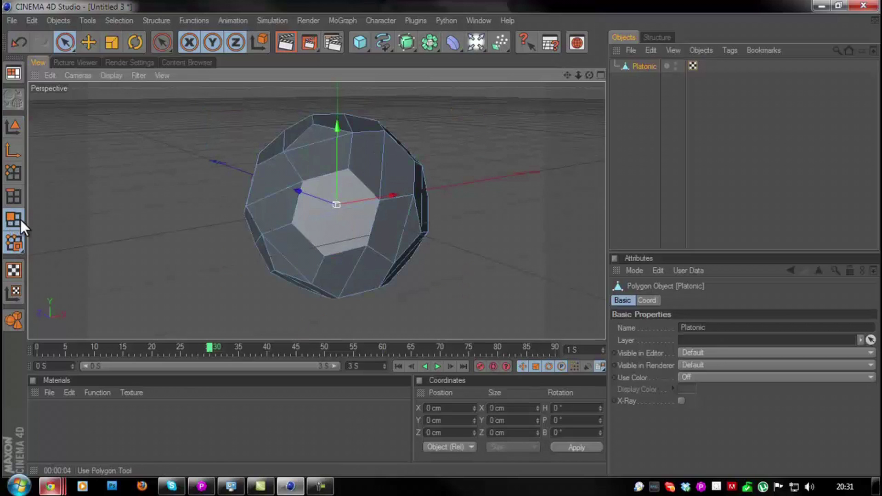
Step: Melt the two polygons of one hexagonal face on the ball into a single polygon
scroll(74, 216, "up", 4)
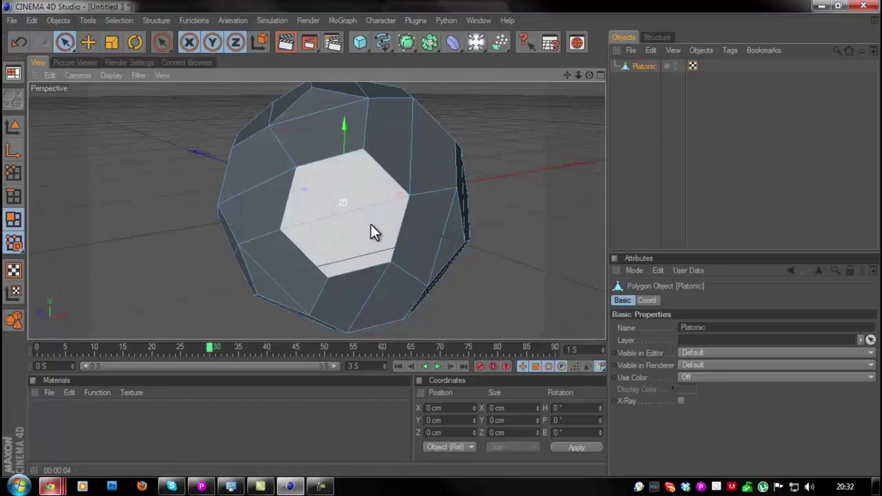
scroll(484, 169, "down", 2)
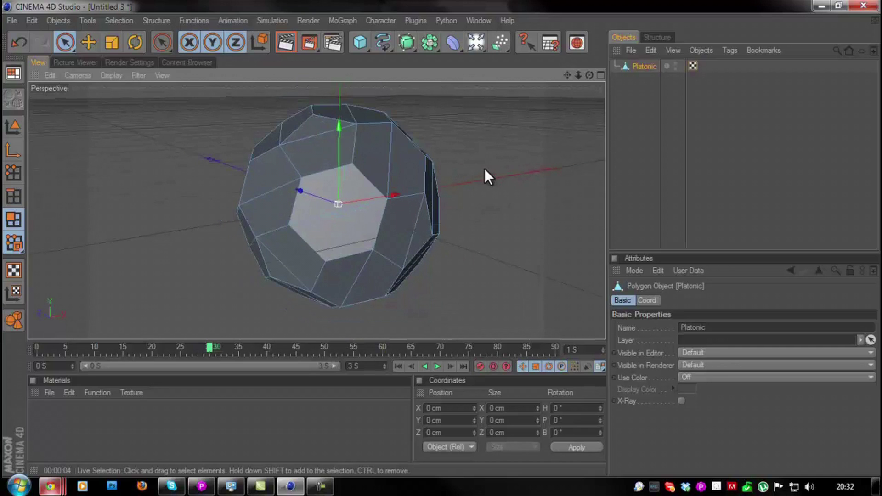
left_click_drag(590, 75, 441, 239)
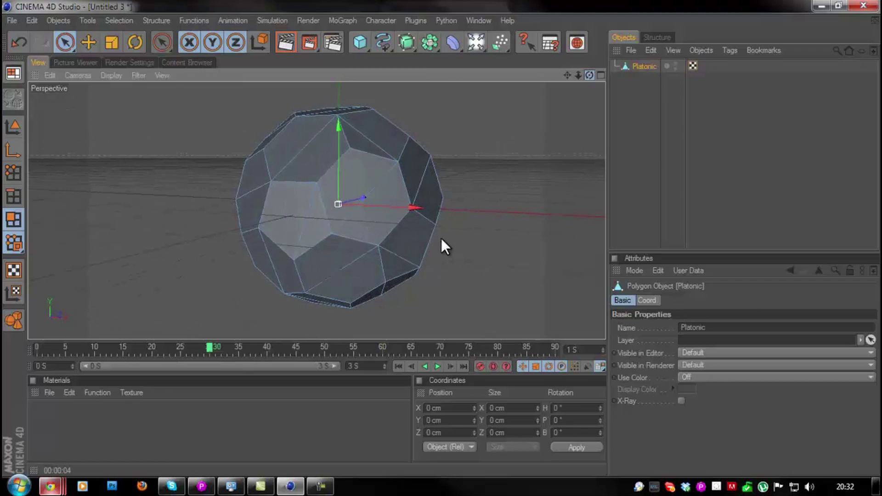
left_click_drag(441, 238, 441, 238, "alt")
scroll(488, 148, "up", 2)
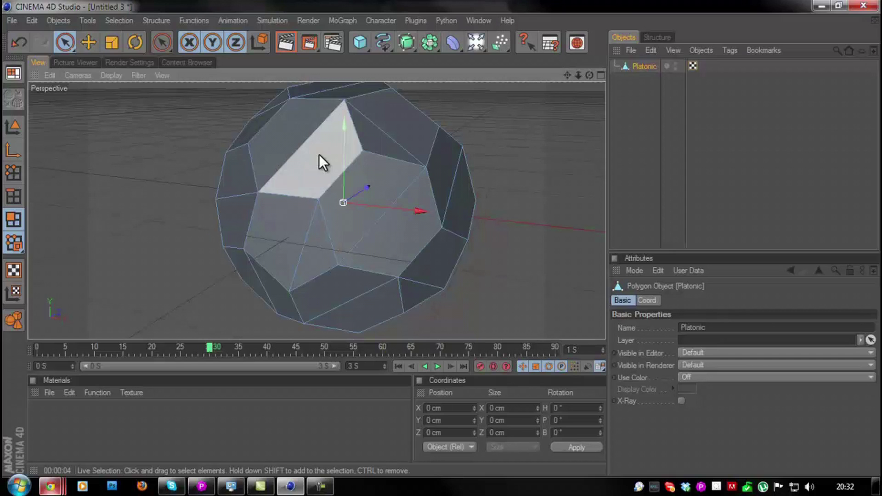
left_click(290, 139)
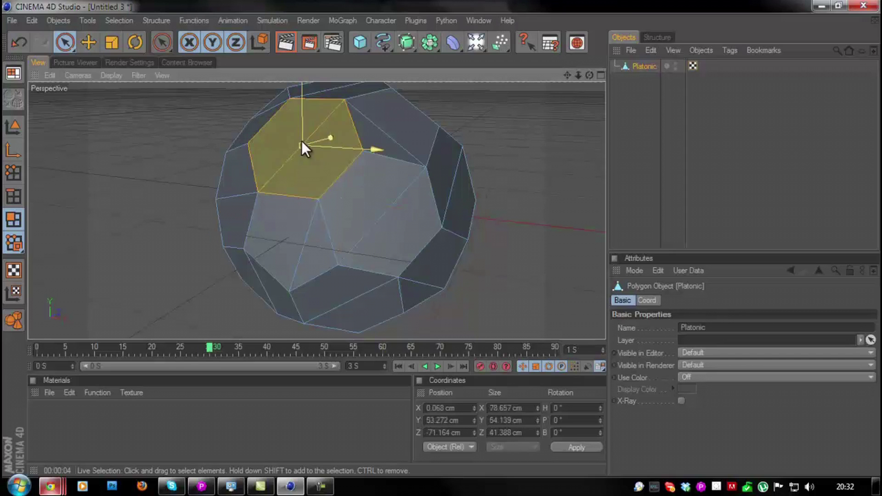
right_click(300, 180)
left_click(348, 397)
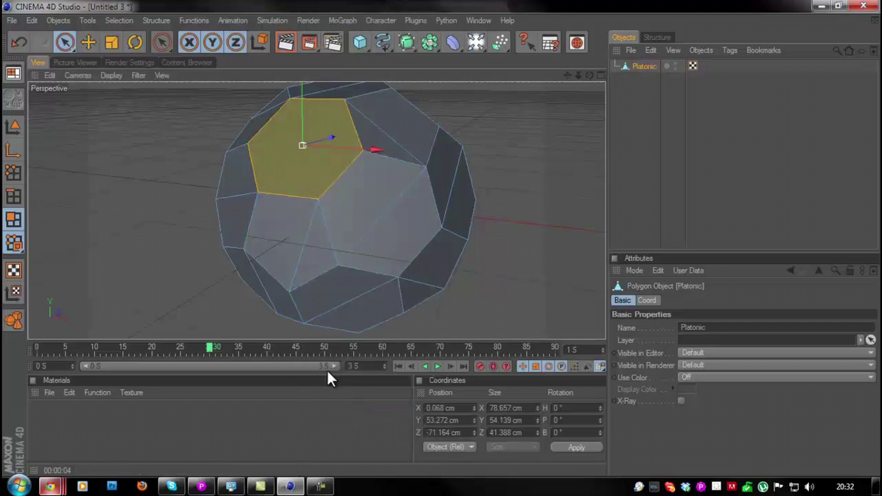
Step: Select both polygons of three non-adjacent split faces around one pentagon of the ball
scroll(376, 279, "down", 3)
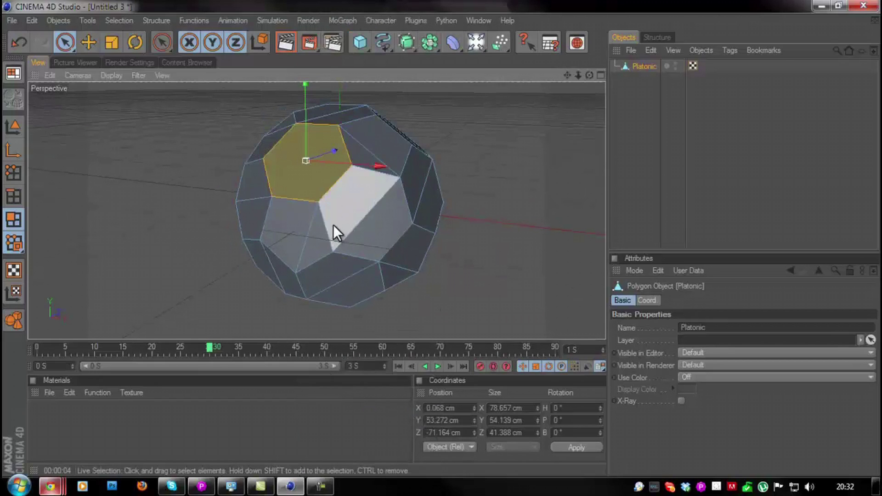
scroll(354, 268, "down", 3)
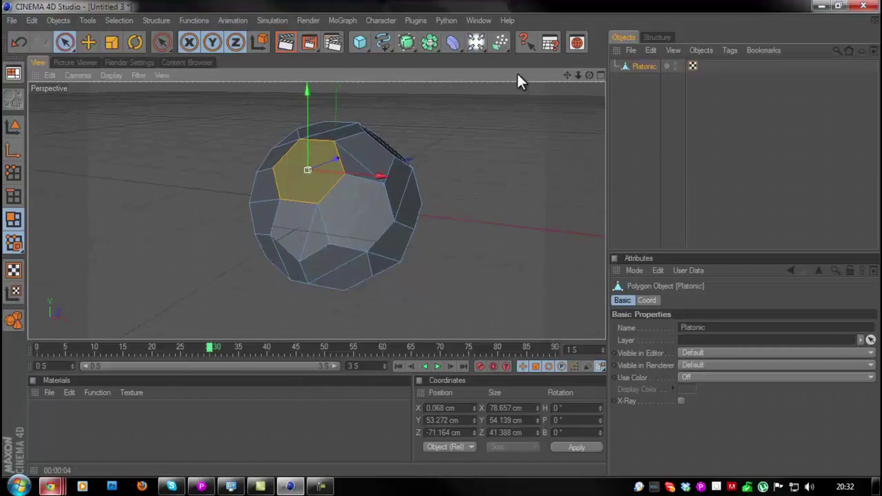
left_click_drag(591, 75, 510, 182)
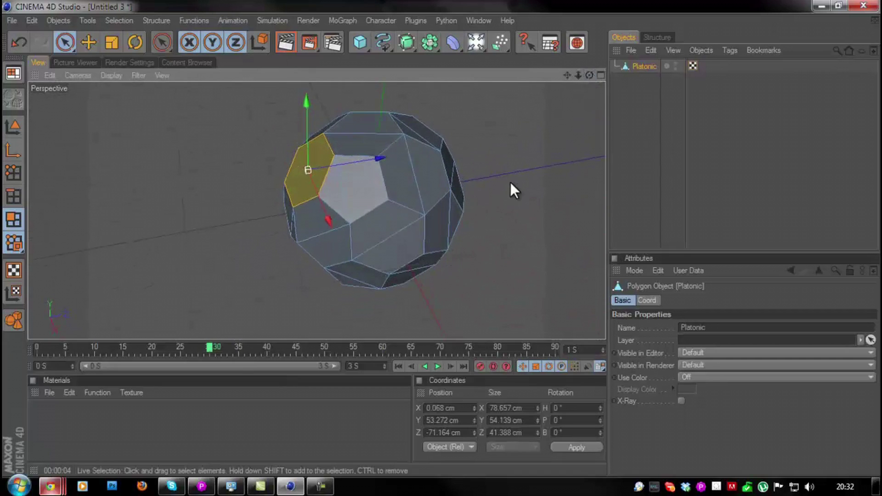
left_click_drag(430, 181, 414, 182)
left_click(411, 182)
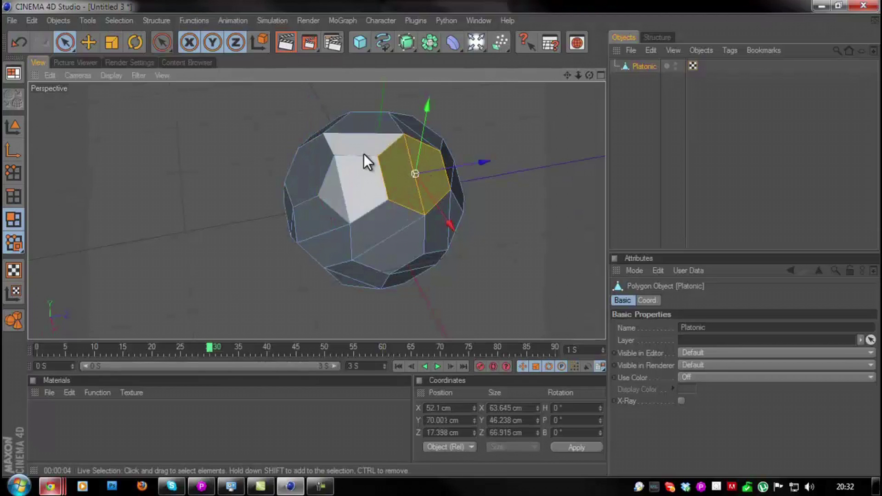
left_click(317, 228, "shift")
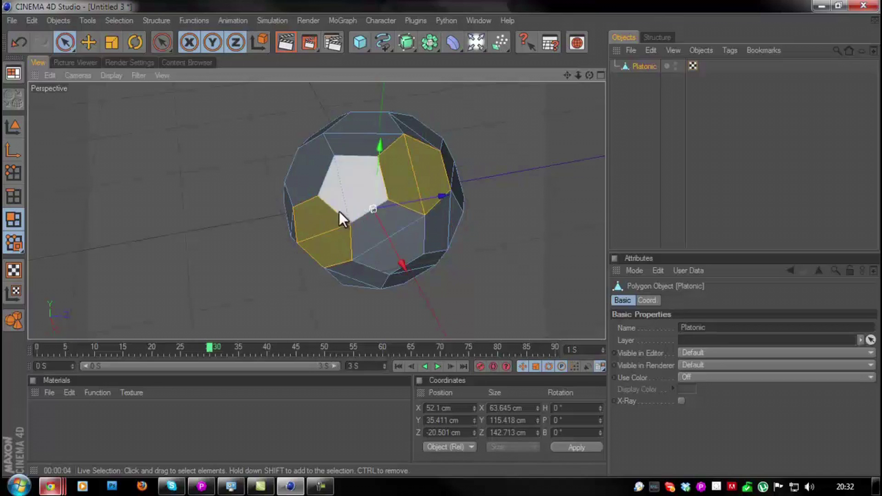
left_click(426, 185, "shift")
left_click_drag(591, 74, 441, 238)
left_click(417, 282, "shift")
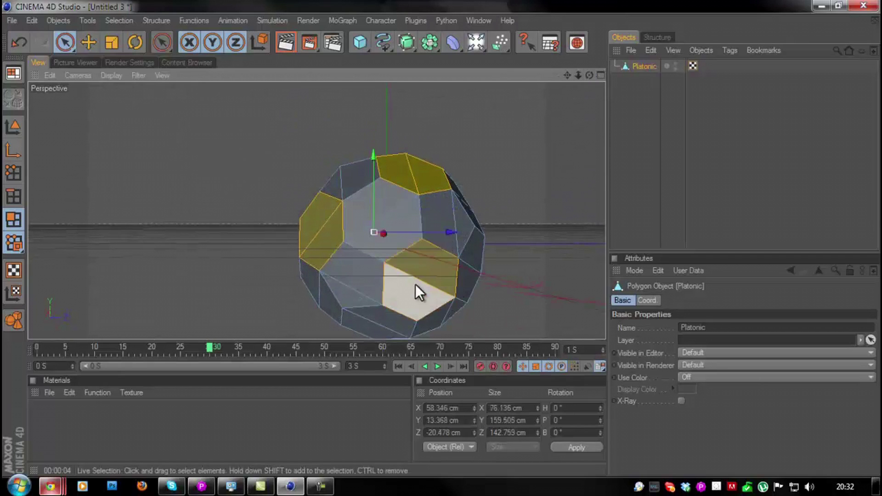
Step: Add the polygons of three more non-adjacent split faces around the other sides of the ball to the selection
left_click_drag(556, 178, 523, 201, "alt")
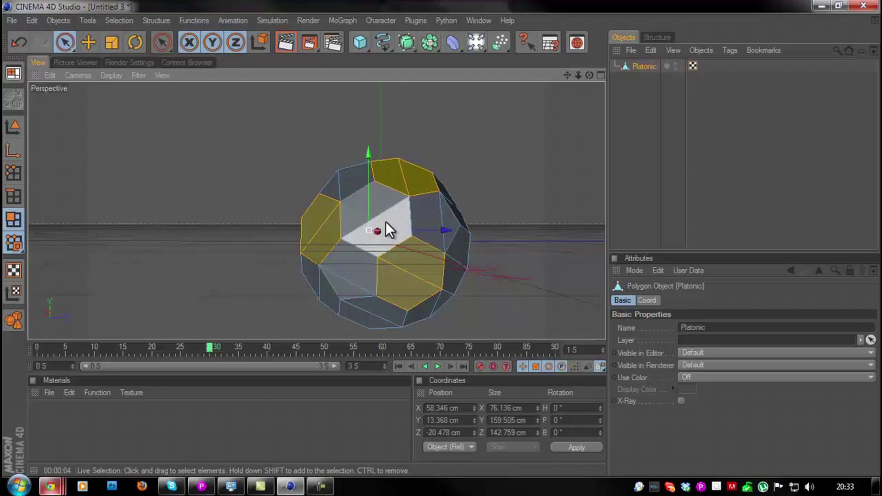
scroll(414, 257, "down", 1)
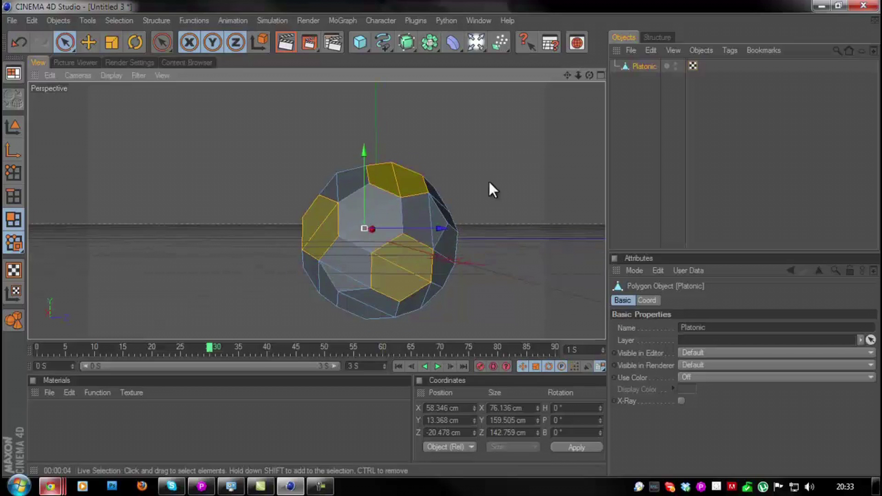
left_click_drag(587, 76, 441, 239)
left_click(453, 247, "shift")
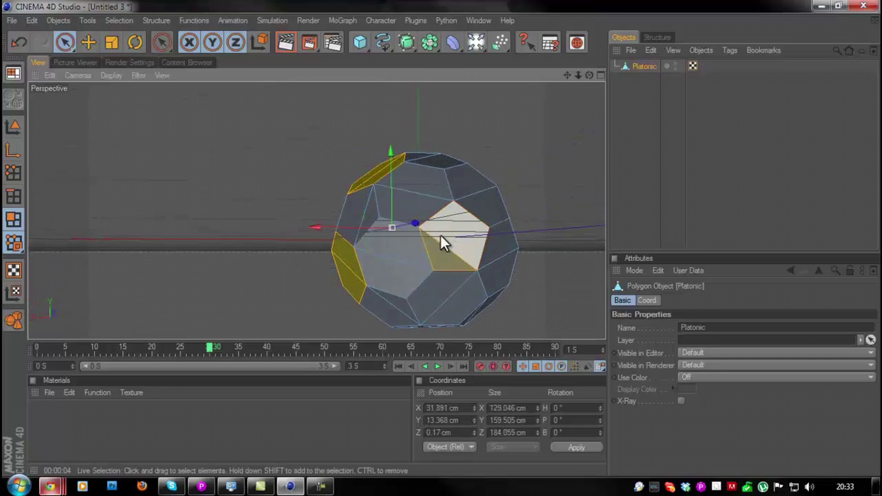
scroll(460, 229, "down", 1)
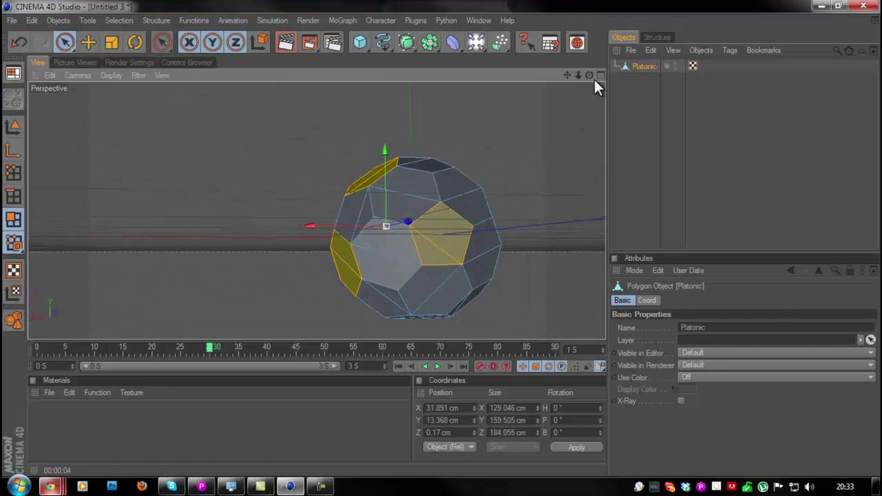
left_click_drag(587, 77, 373, 259)
left_click(362, 273, "shift")
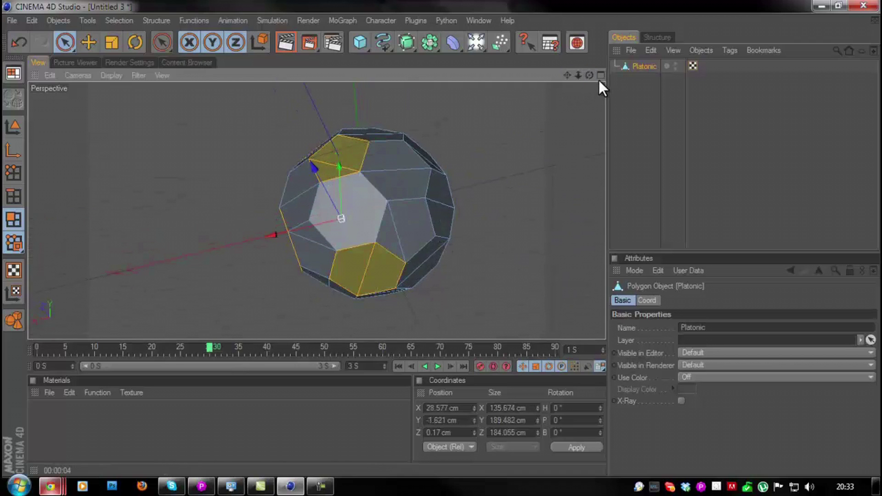
left_click_drag(590, 75, 438, 204)
left_click(401, 214, "shift")
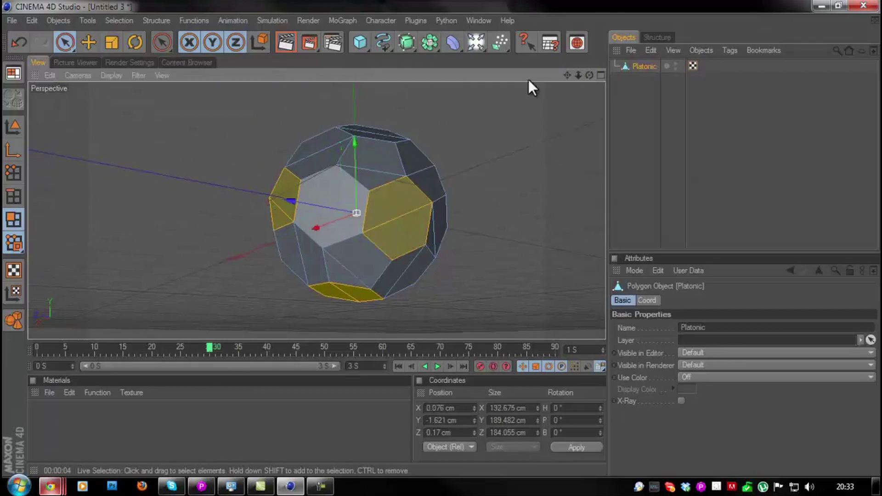
Step: Add further separate split faces to the selection and melt each selected face into a single polygon
left_click_drag(589, 75, 138, 430)
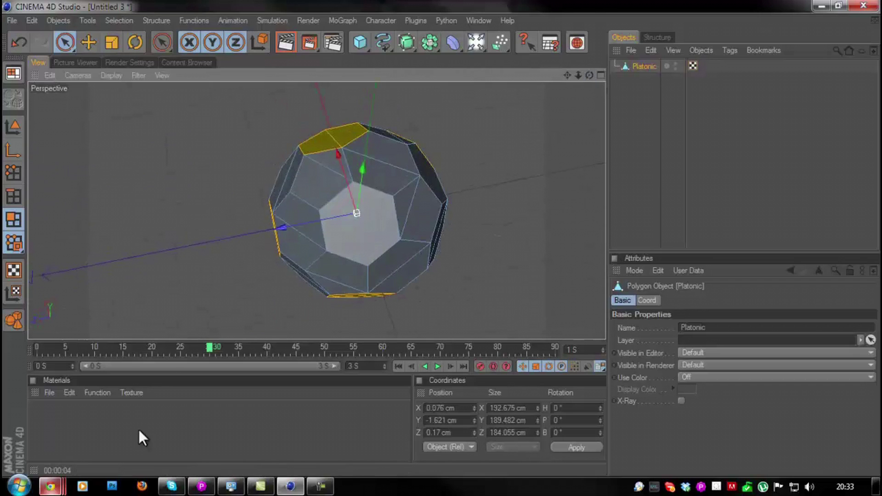
left_click(361, 227, "shift")
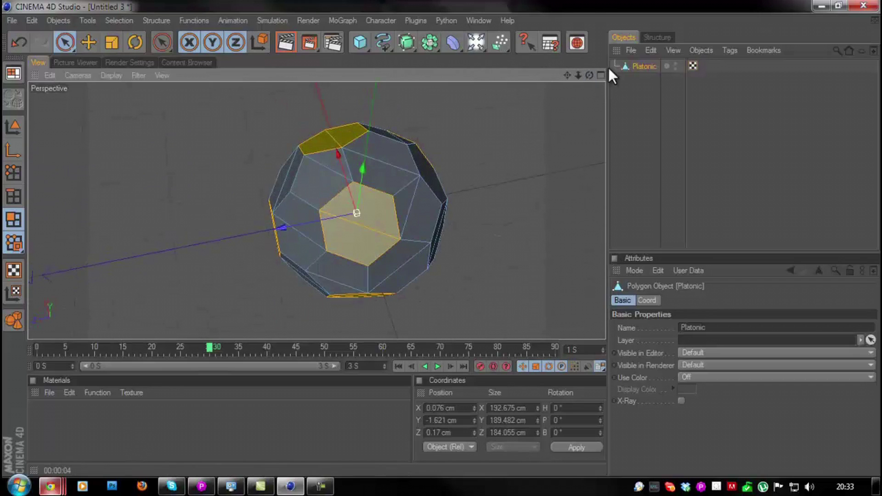
left_click_drag(590, 76, 487, 142)
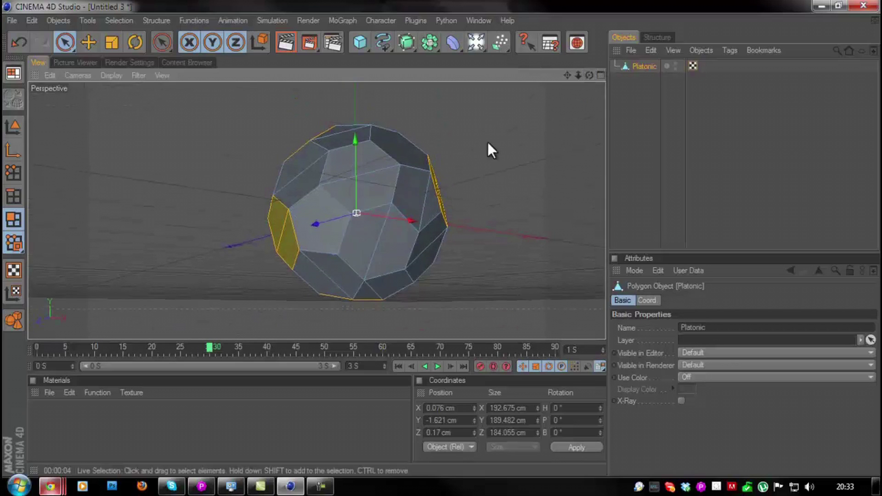
left_click(363, 252, "shift")
left_click_drag(590, 75, 447, 233)
right_click(376, 262)
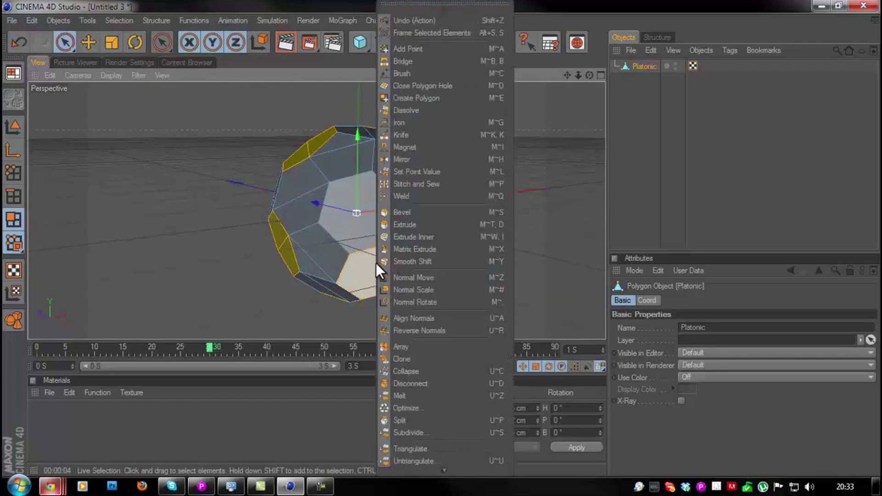
left_click(401, 402)
left_click(406, 282)
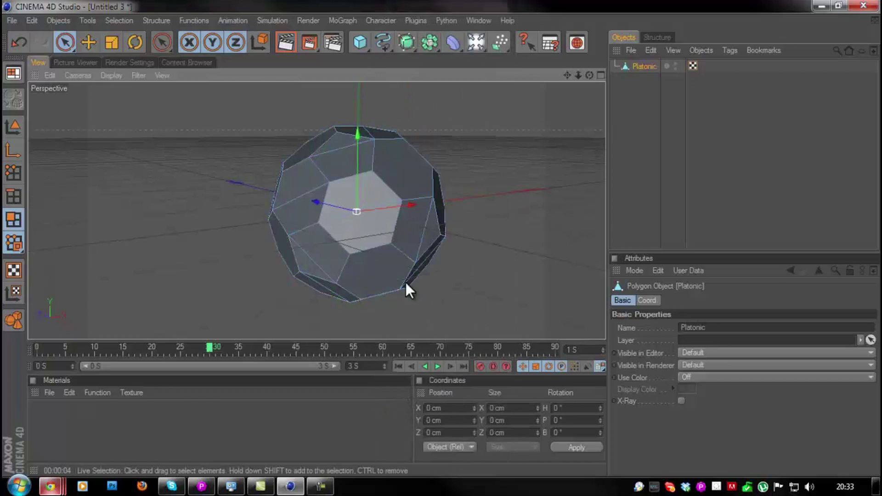
left_click_drag(589, 75, 439, 252)
scroll(406, 193, "up", 1)
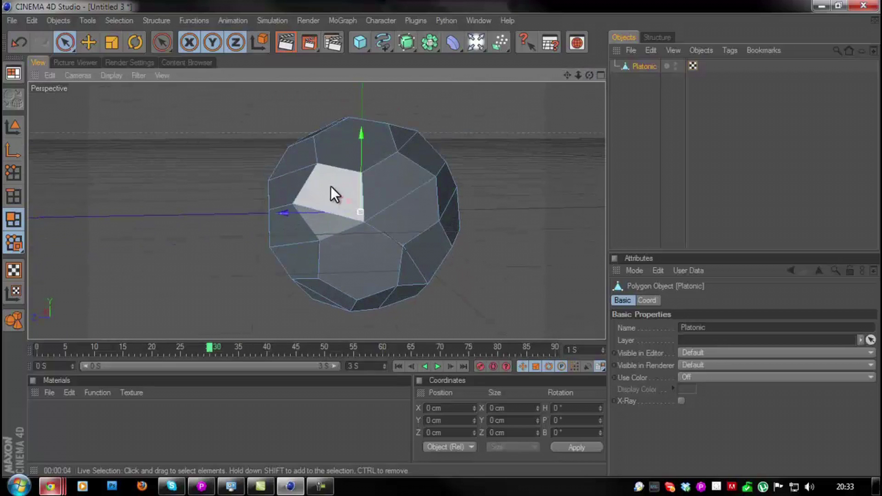
Step: Try to melt a split pentagon and its neighbouring split hexagon in one selection, and undo the melt
left_click(400, 205)
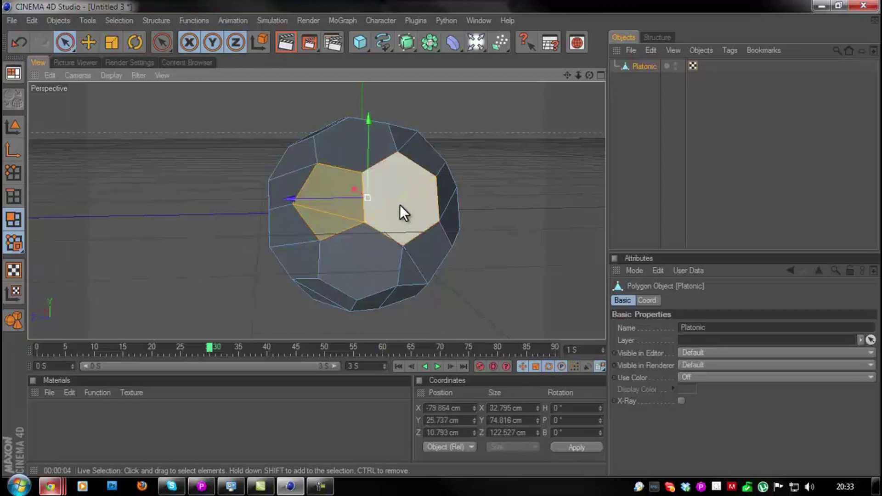
right_click(401, 204)
left_click(432, 396)
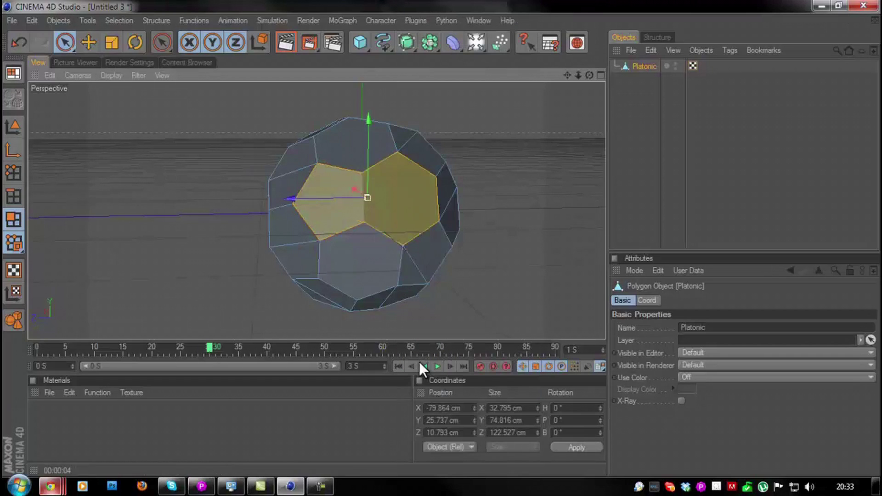
left_click(589, 177)
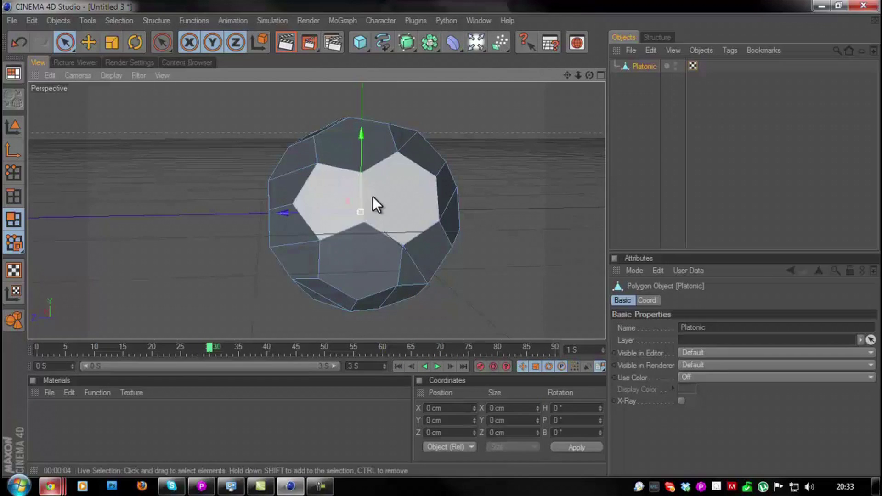
key("ctrl+z")
key("ctrl+z")
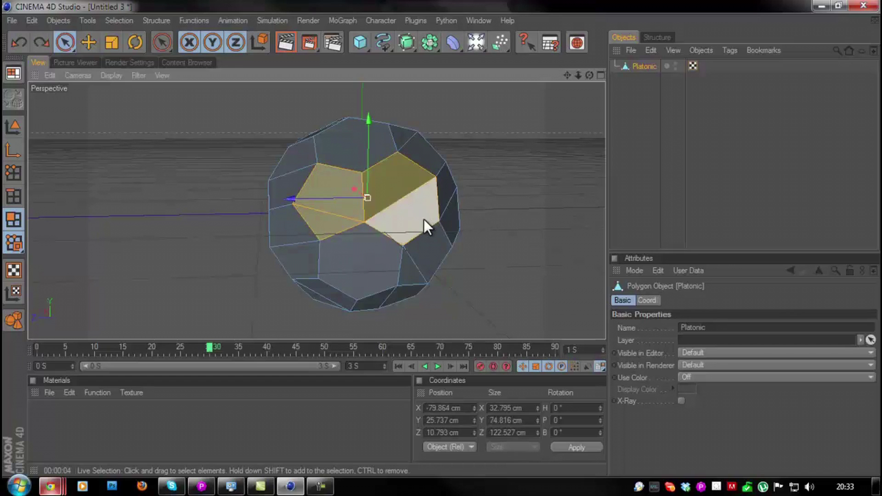
Step: Melt the two polygons of the hexagon into one face, and do the same for the adjacent split pentagon
left_click(402, 196)
right_click(394, 204)
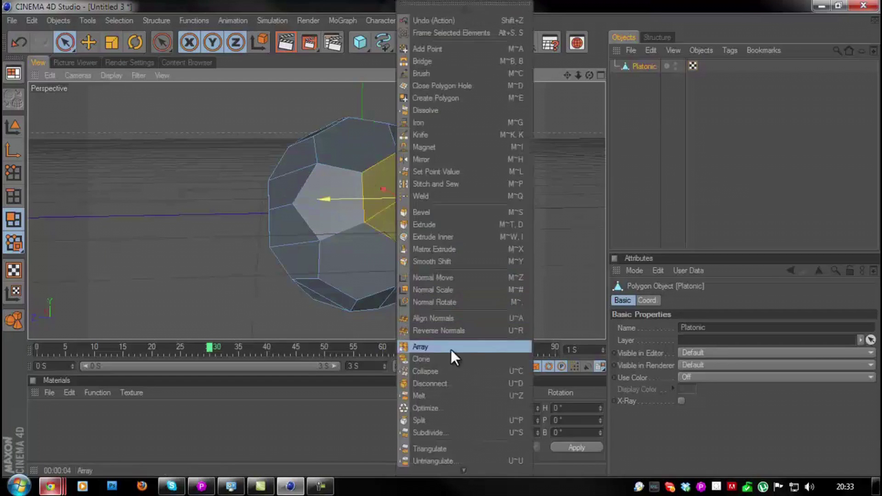
left_click(438, 396)
left_click(325, 207)
right_click(324, 207)
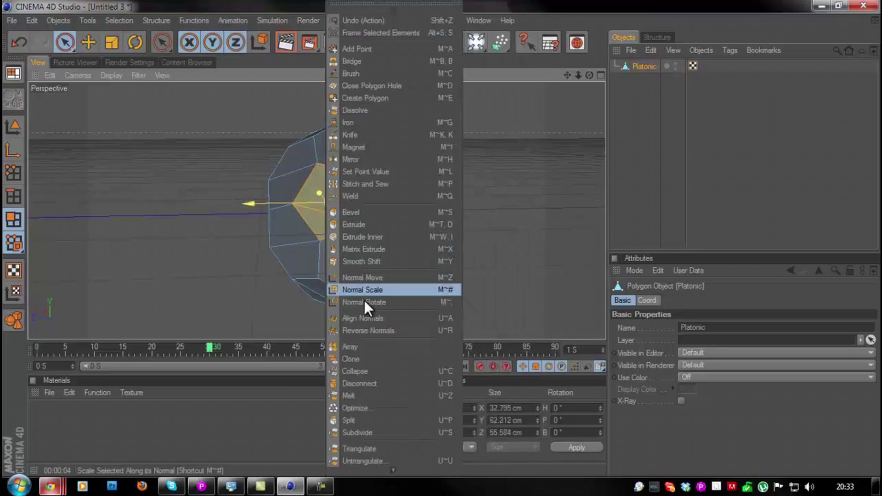
left_click(370, 386)
Step: Melt the split pentagon below the merged hexagon and the split face on the ball's opposite side into single polygons
left_click(415, 265)
right_click(417, 270)
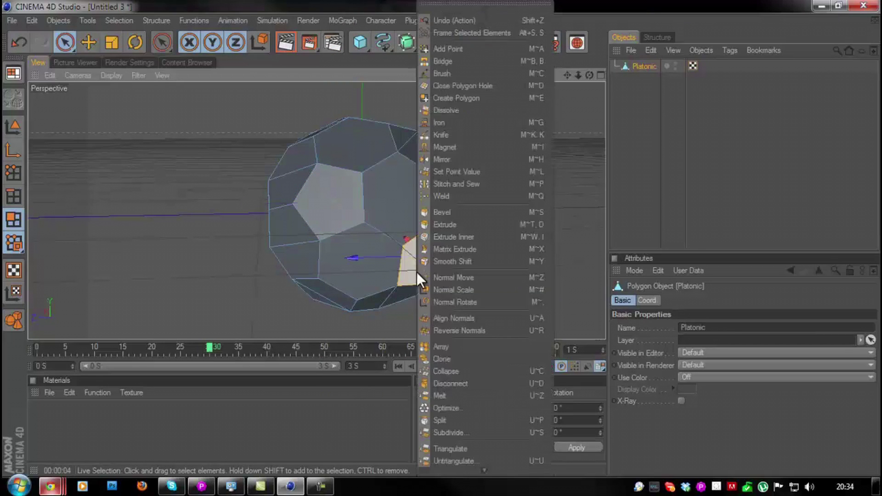
left_click(453, 420)
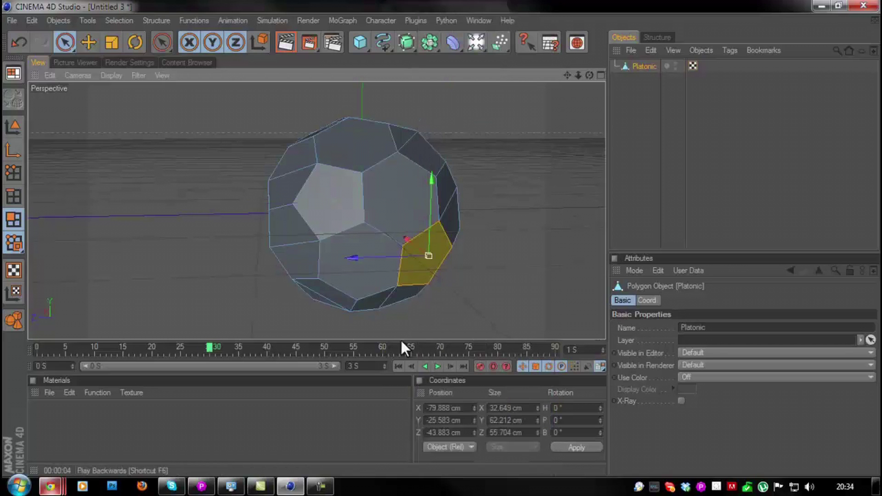
left_click(296, 252)
right_click(295, 252)
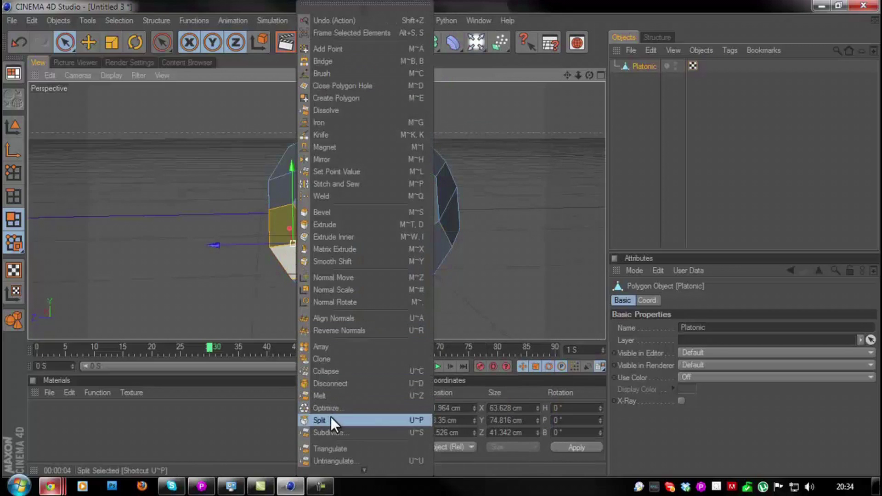
left_click(330, 420)
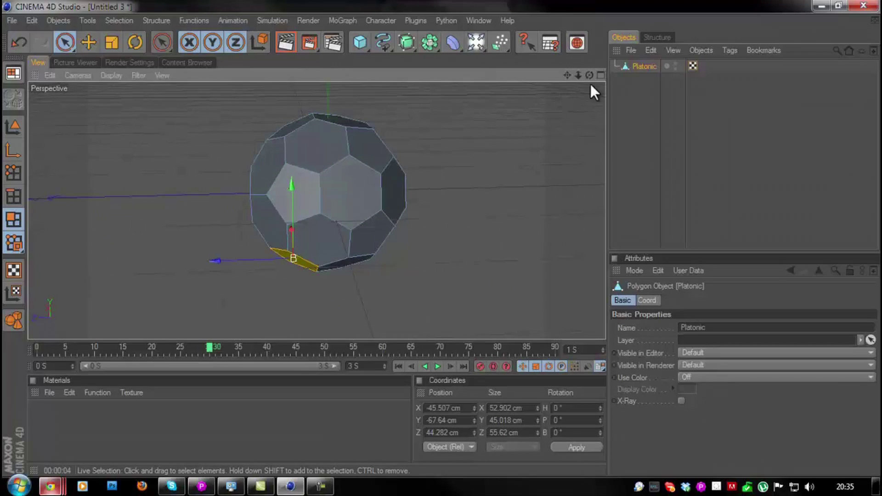
Step: Try splitting one hexagonal face off as a separate object, and undo the split
left_click_drag(589, 74, 444, 239)
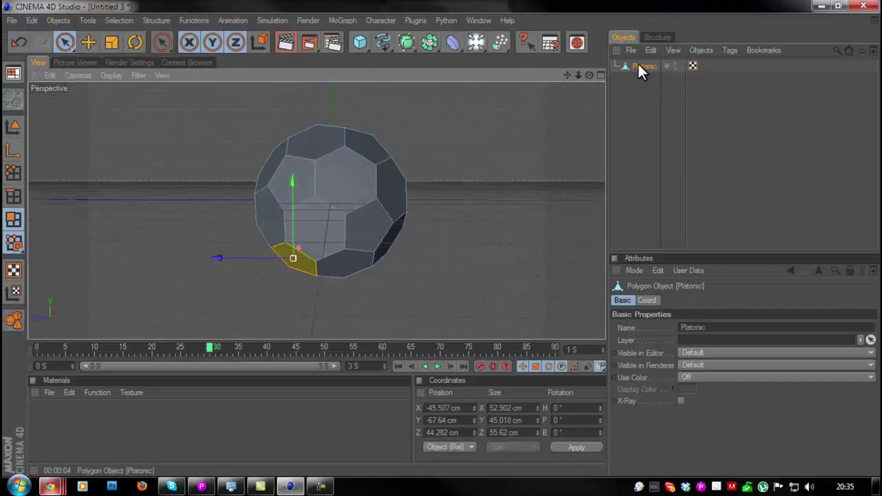
scroll(512, 119, "up", 3)
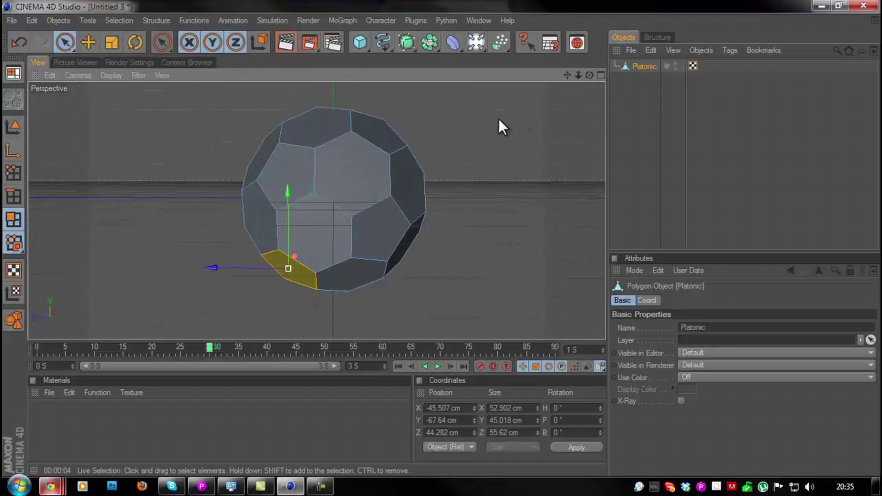
left_click(337, 161)
right_click(338, 160)
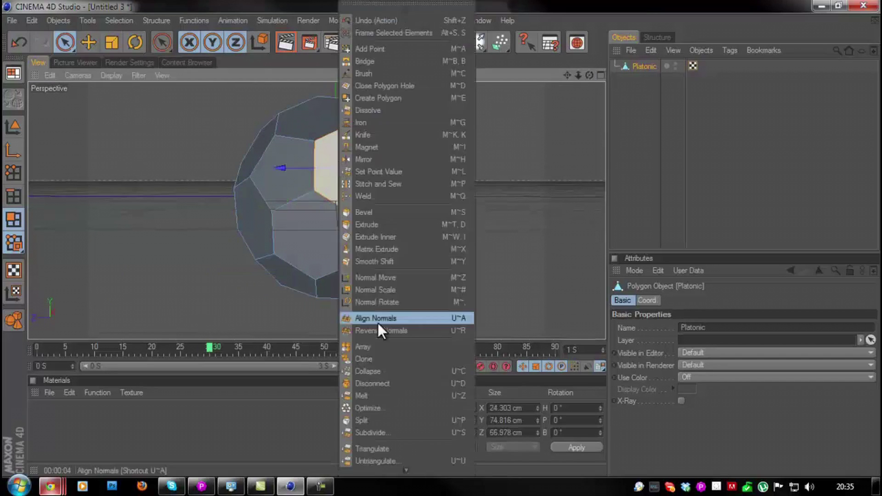
left_click(362, 420)
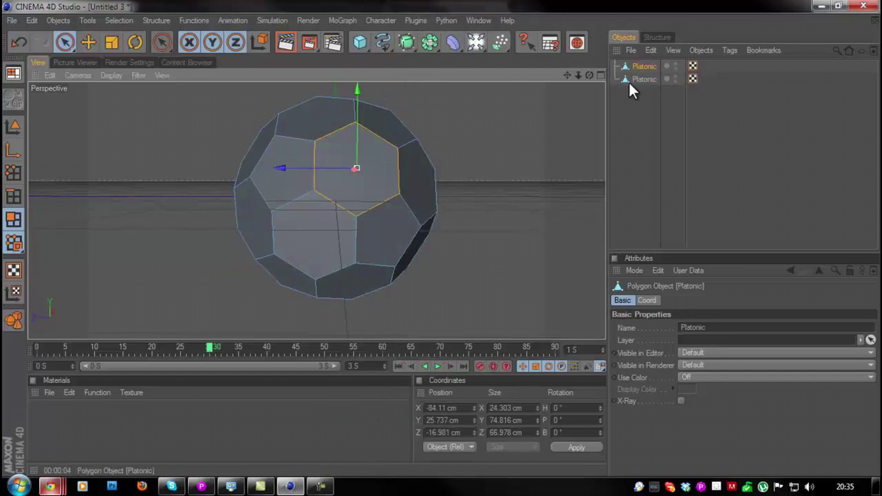
key("ctrl+z")
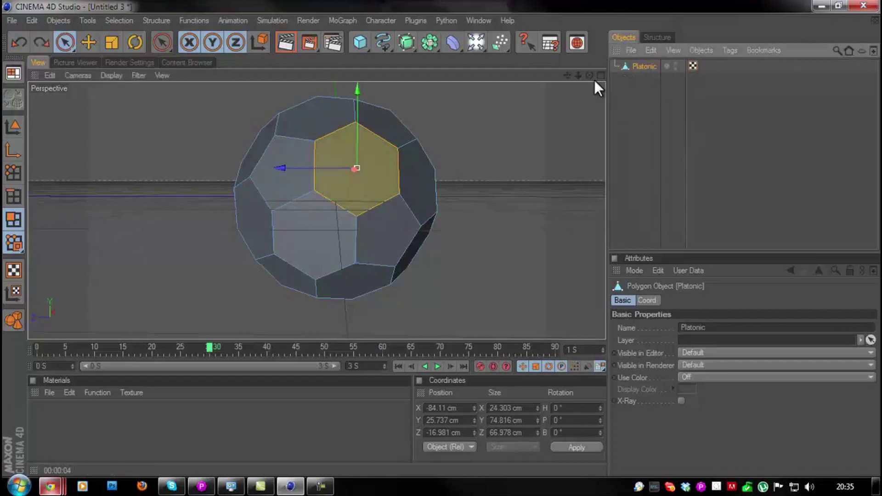
Step: Select all polygons of the ball and extrude them with a maximum angle of 20° and an offset of 2 cm
left_click_drag(424, 225, 380, 214, "alt")
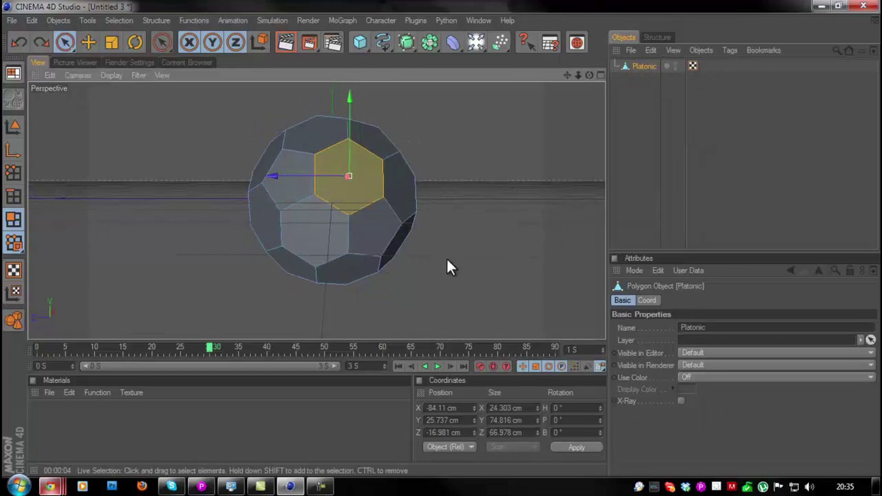
left_click_drag(590, 78, 516, 114)
left_click_drag(568, 75, 440, 239)
left_click_drag(588, 75, 439, 239)
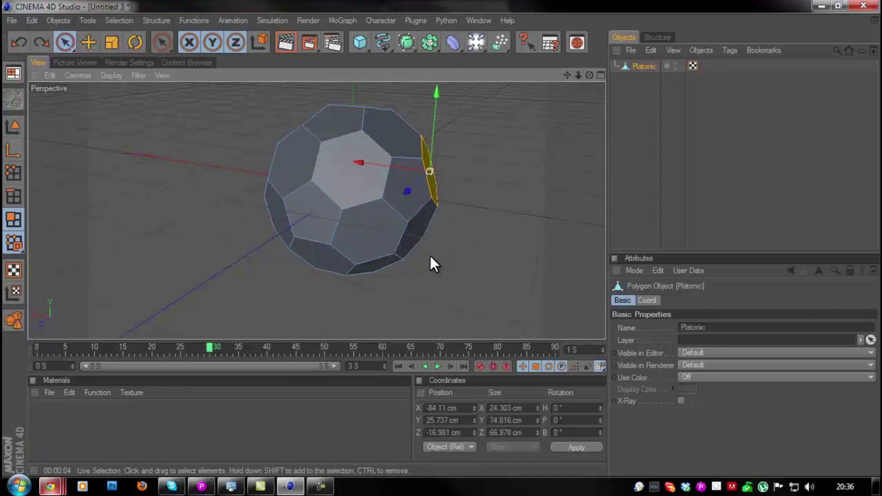
key("ctrl+a")
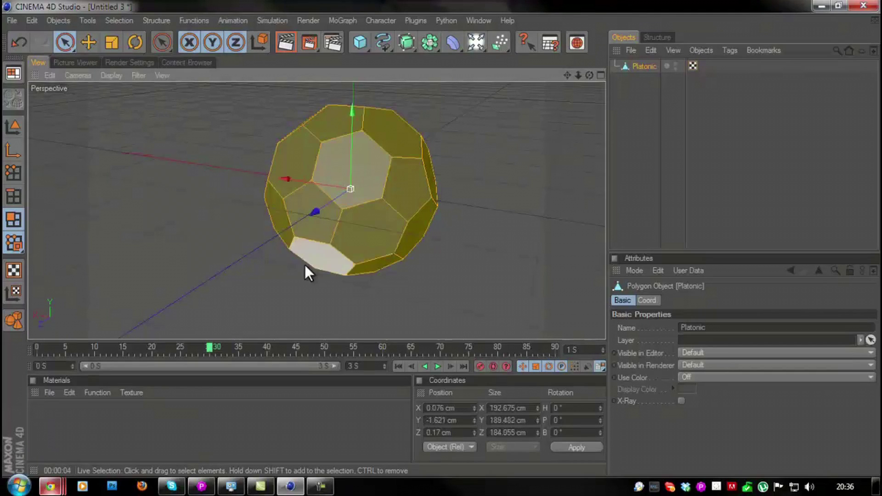
scroll(307, 261, "up", 2)
right_click(375, 261)
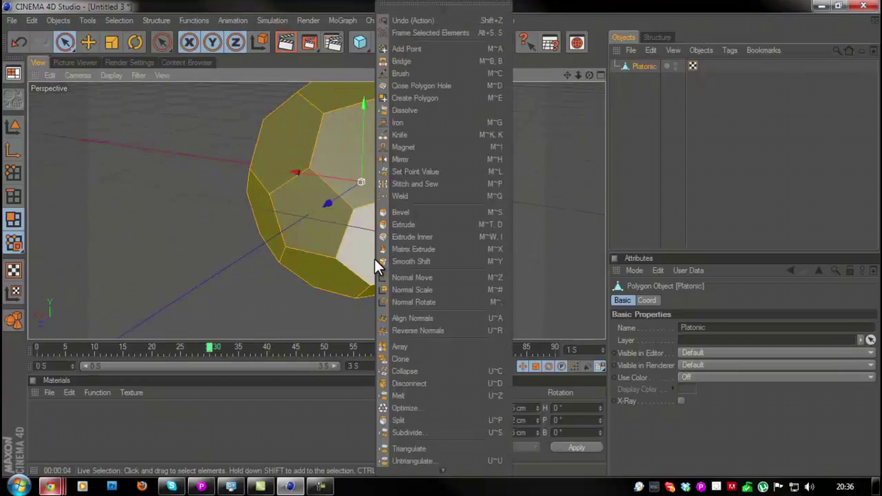
left_click(419, 226)
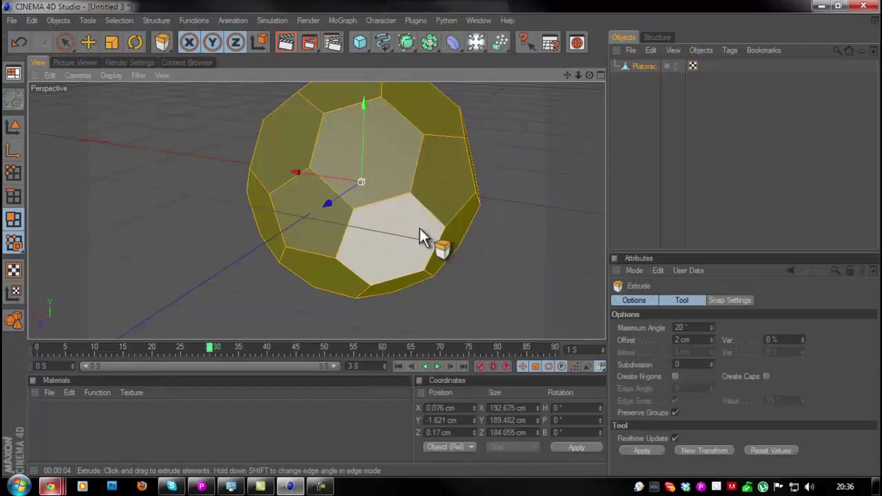
scroll(422, 290, "up", 1)
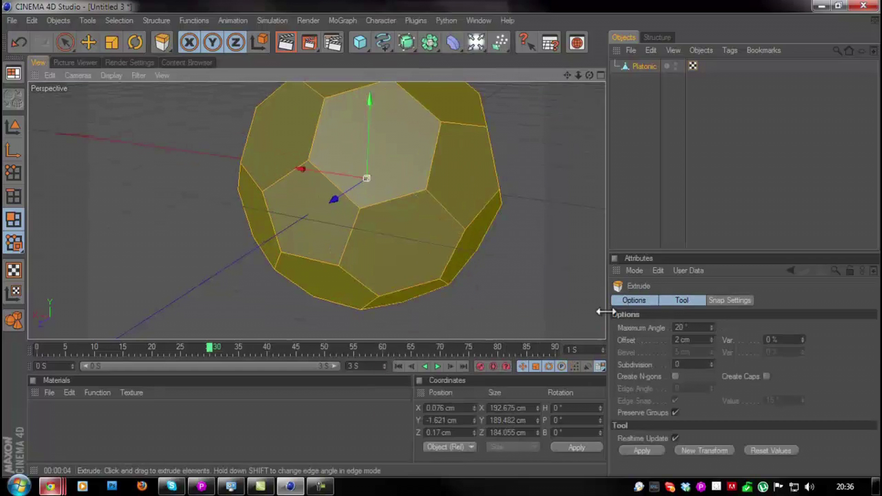
left_click(695, 327)
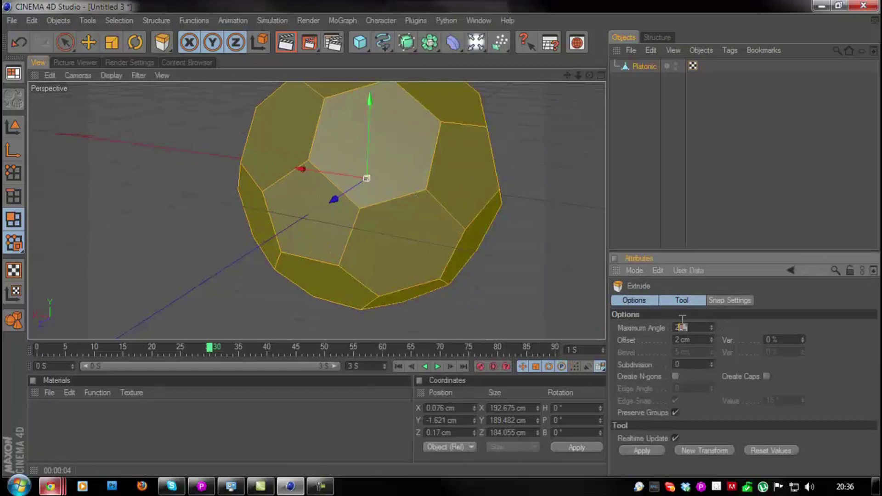
left_click(700, 341)
left_click(647, 450)
Step: Examine the seams between the extruded faces and render the active view of the ball
scroll(397, 308, "up", 3)
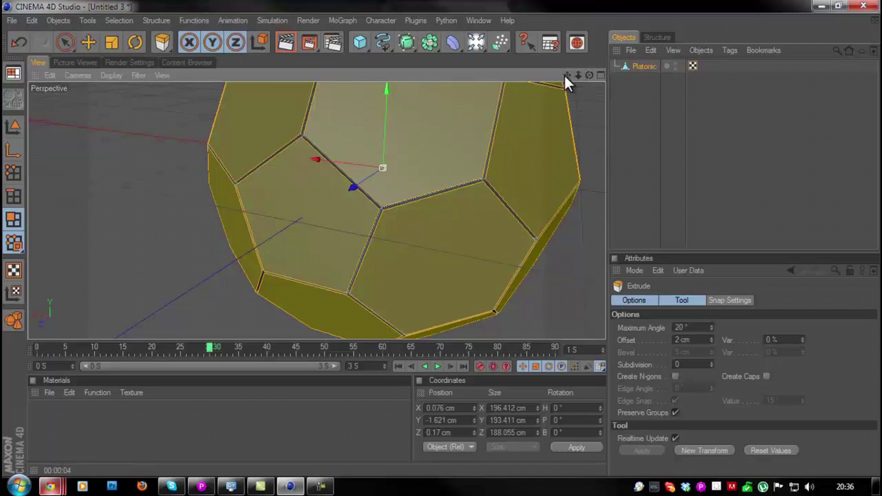
left_click_drag(566, 75, 525, 89)
left_click_drag(589, 75, 490, 156)
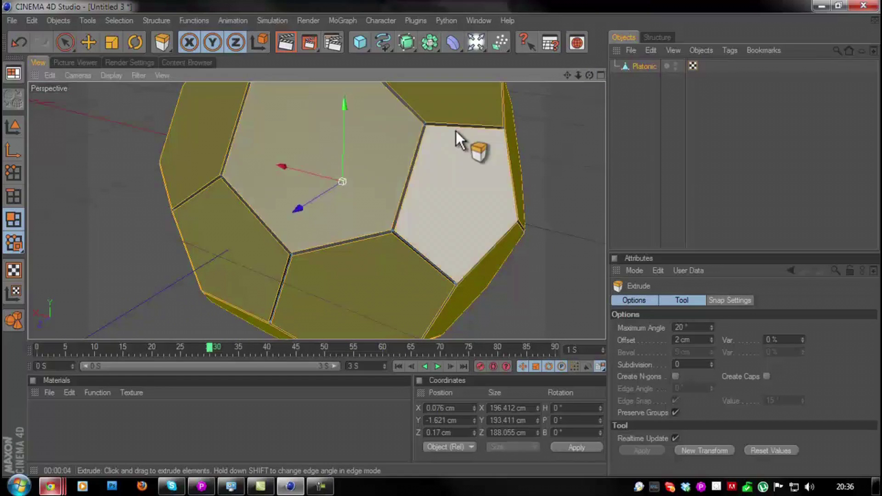
scroll(510, 232, "down", 2)
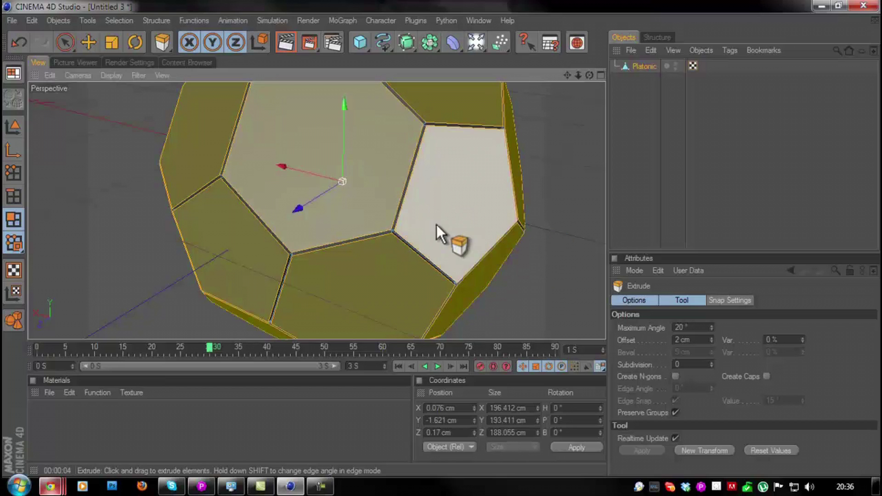
scroll(427, 248, "down", 3)
scroll(319, 204, "down", 1)
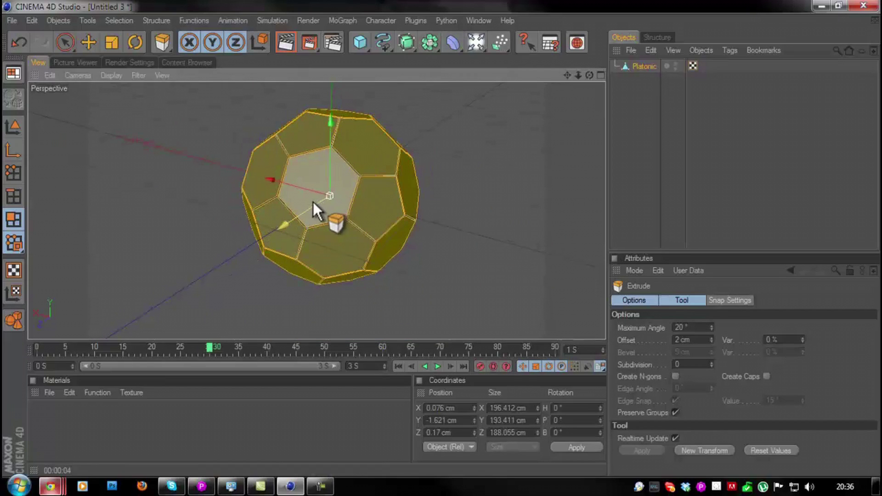
left_click(284, 43)
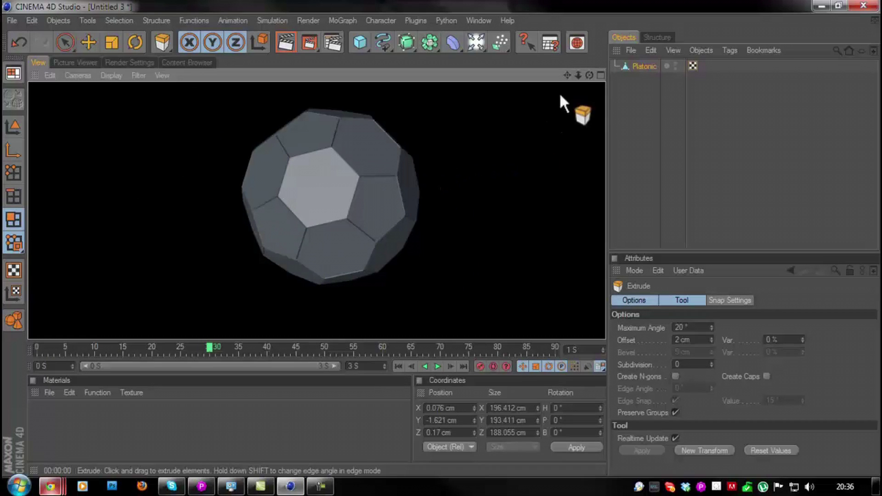
Step: Choose Matrix Extrude for the selected faces of the ball and inspect the seams between them up close
left_click_drag(589, 76, 441, 237)
scroll(581, 89, "up", 3)
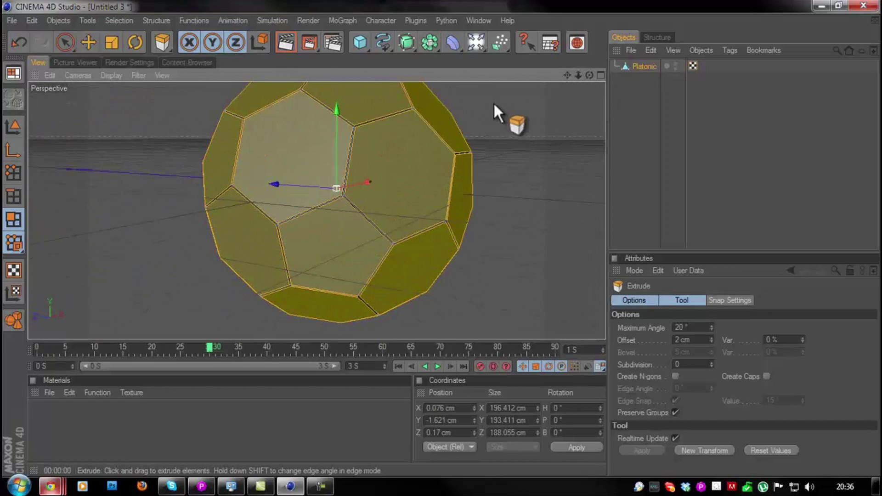
scroll(418, 133, "up", 2)
scroll(411, 137, "down", 2)
scroll(306, 293, "down", 2)
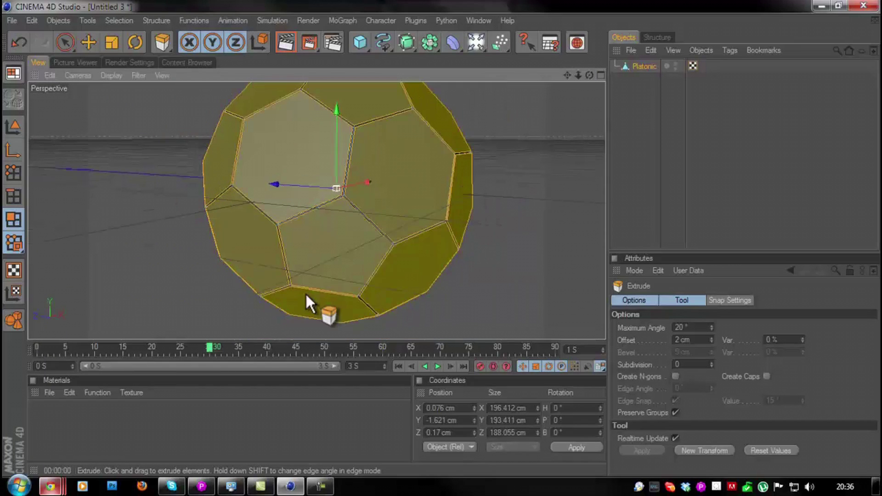
right_click(417, 188)
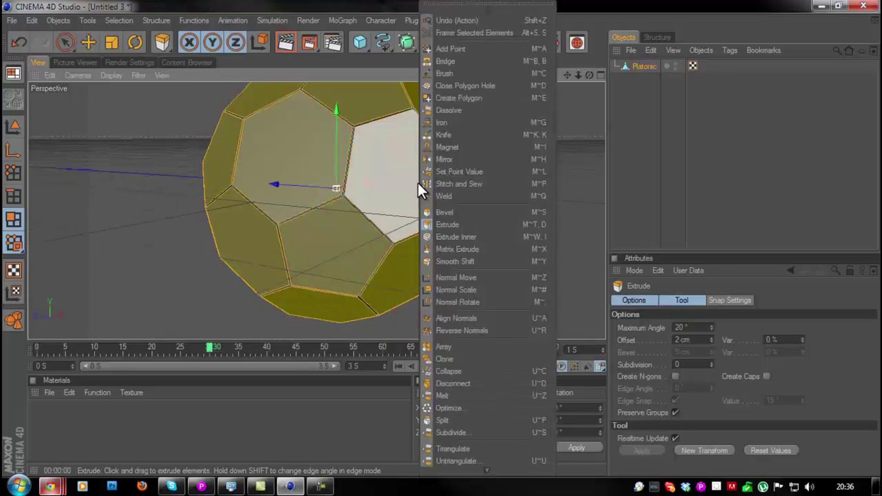
left_click(465, 249)
scroll(462, 255, "down", 1)
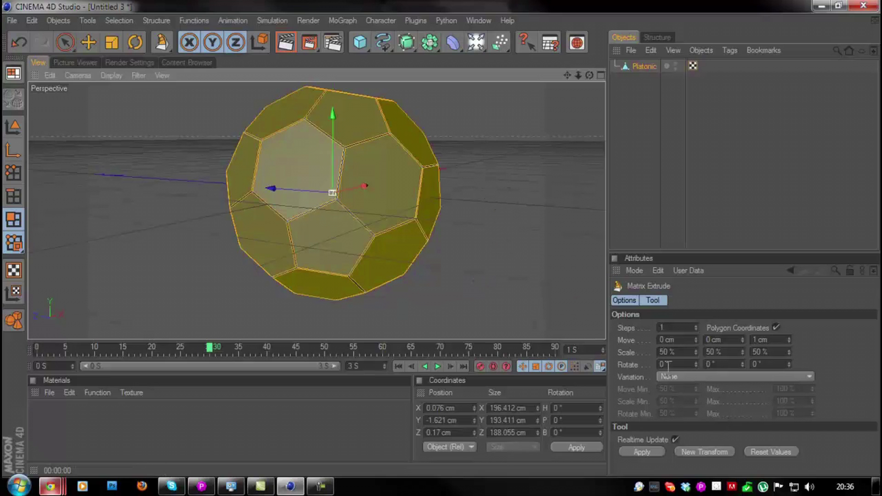
scroll(259, 159, "up", 6)
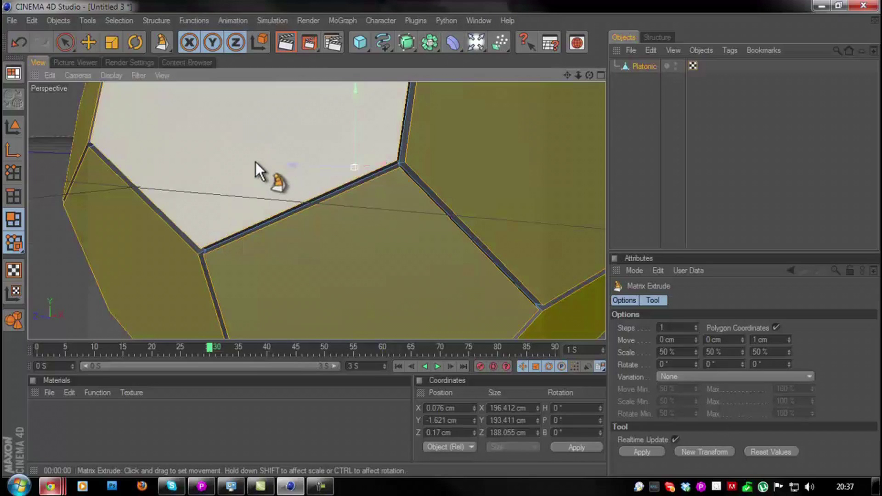
left_click_drag(441, 240, 570, 75)
scroll(543, 148, "down", 3)
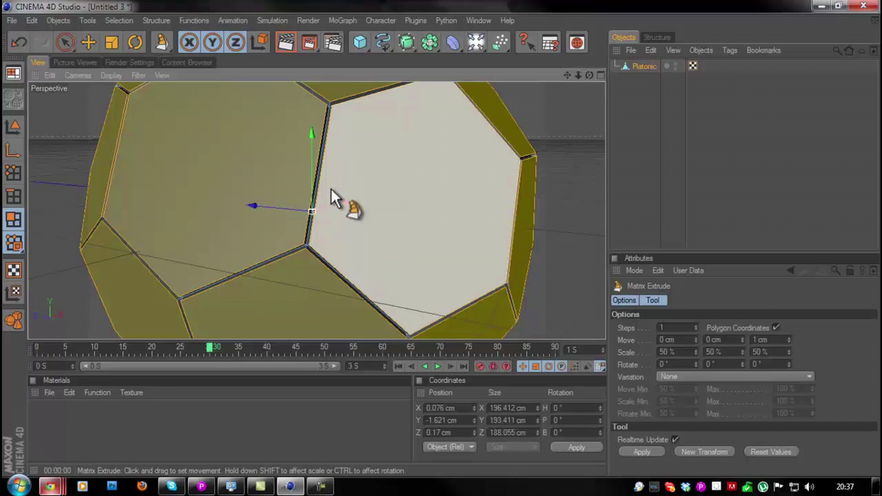
scroll(332, 189, "down", 3)
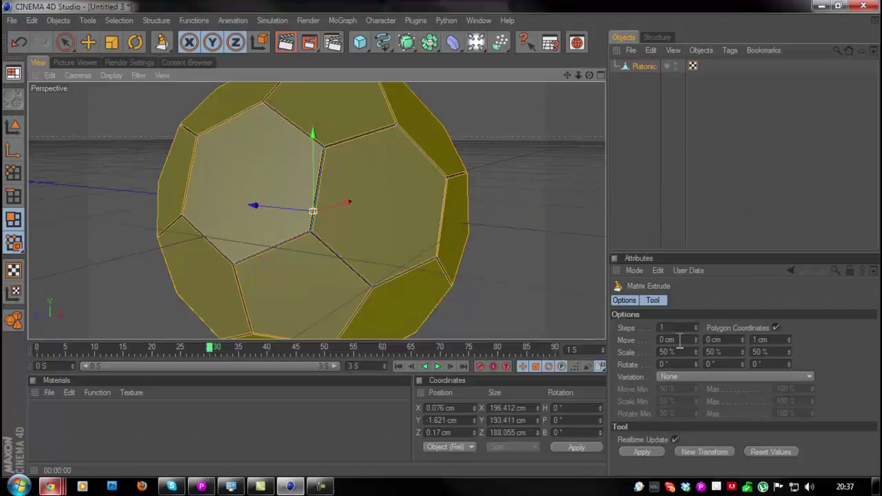
Step: Matrix-extrude the selected faces in one step with a 1 cm move along Z and 98% scale on all three axes
double_click(721, 340)
key("Return")
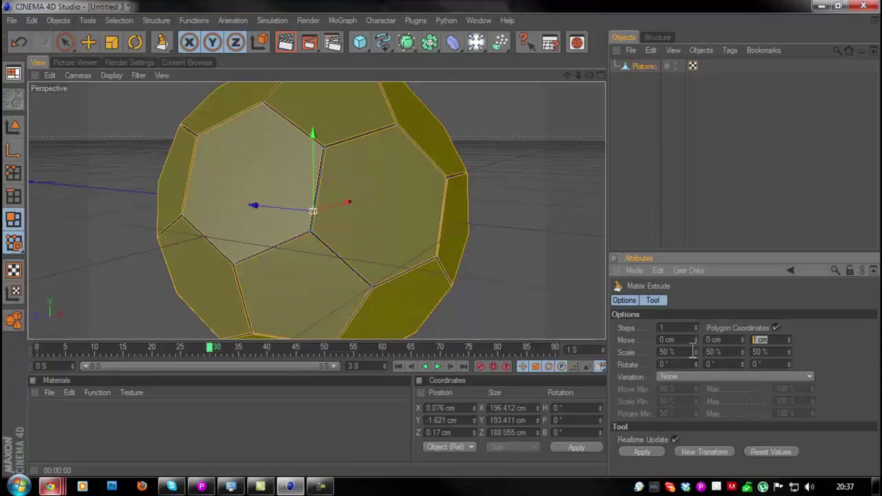
double_click(669, 353)
type("98")
key("Tab")
type("9")
key("Tab")
double_click(687, 364)
double_click(709, 364)
double_click(771, 364)
left_click(648, 451)
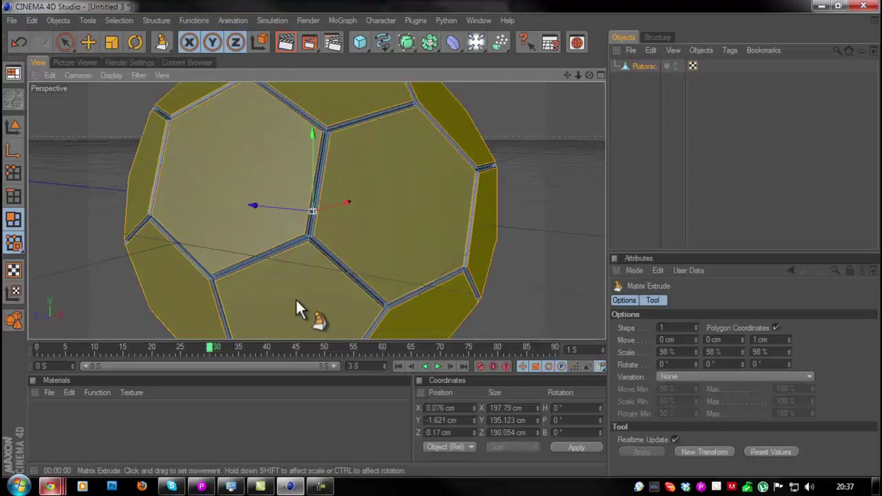
Step: Examine the bevelled seams and the corner where the ball's panels meet at close range
scroll(295, 298, "up", 5)
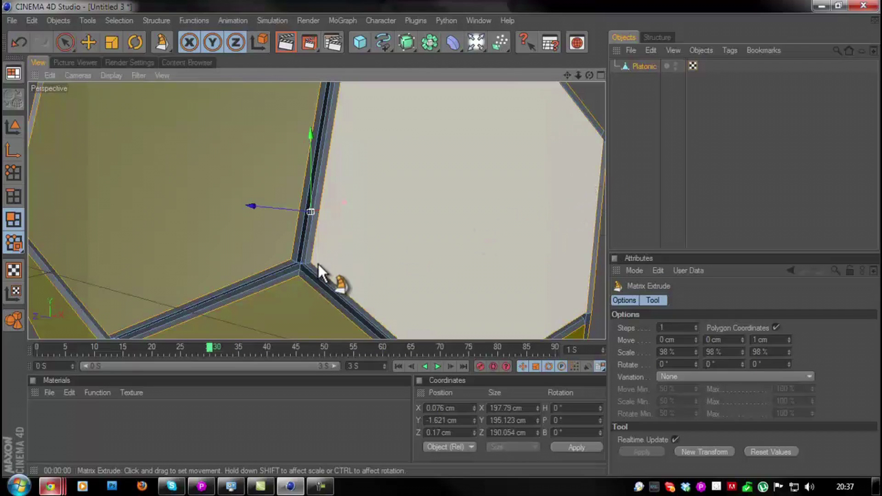
scroll(317, 262, "down", 3)
scroll(318, 261, "up", 3)
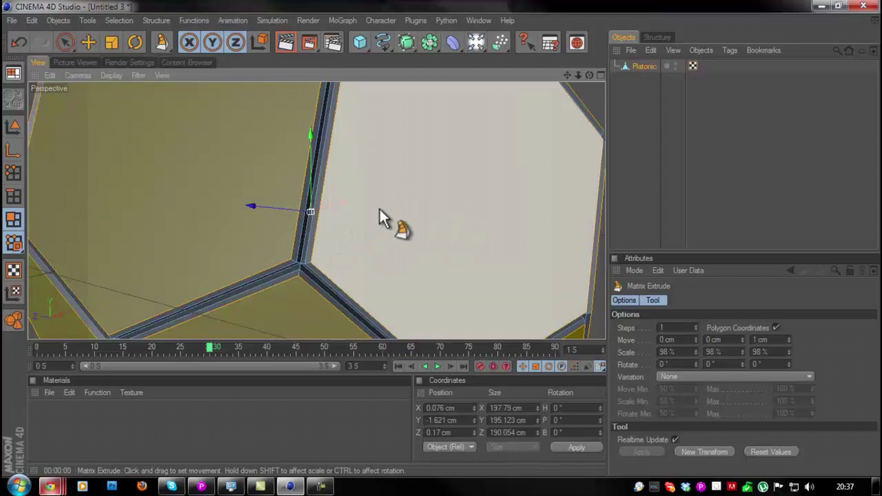
scroll(370, 219, "down", 5)
scroll(370, 218, "up", 6)
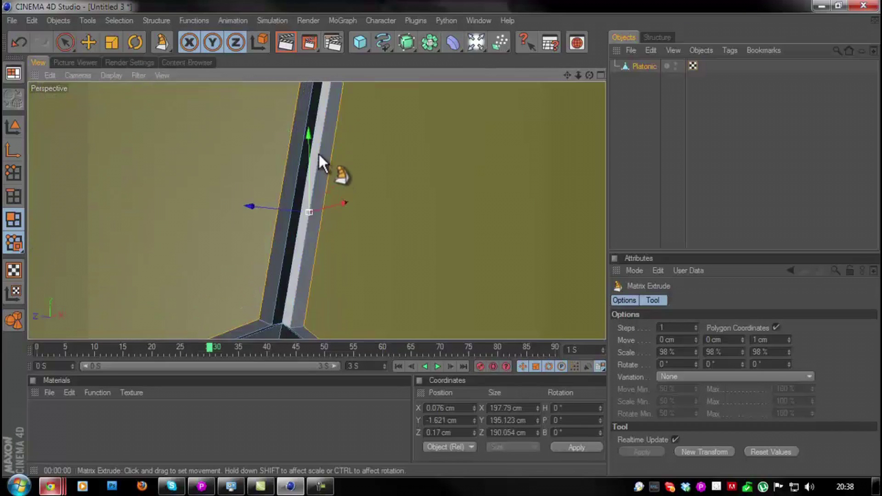
scroll(322, 154, "down", 5)
scroll(325, 156, "up", 4)
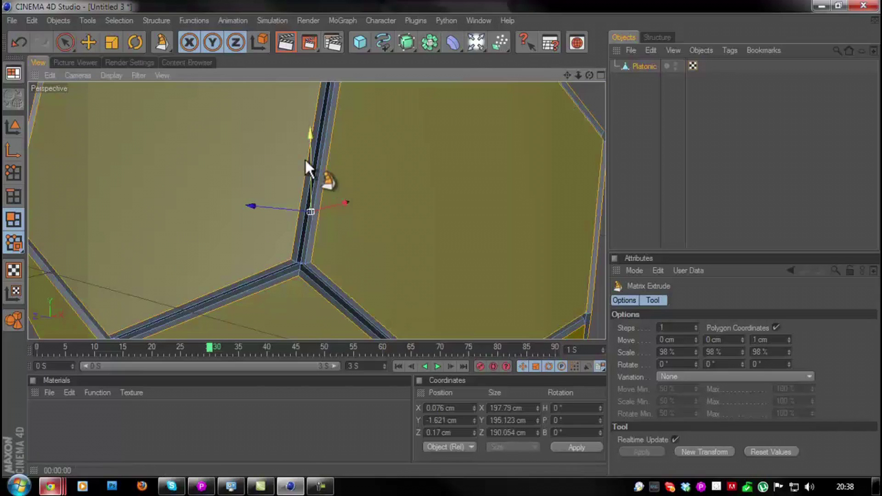
scroll(306, 160, "up", 4)
right_click(298, 236)
left_click(297, 269)
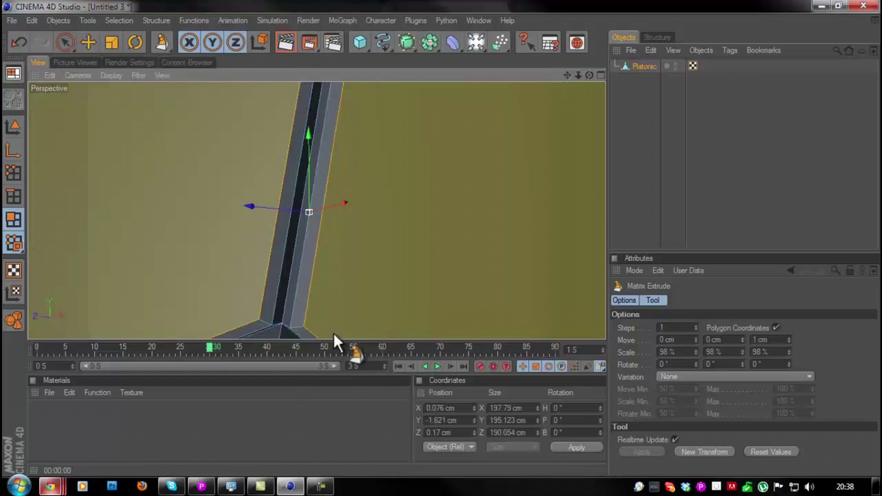
scroll(407, 187, "down", 4)
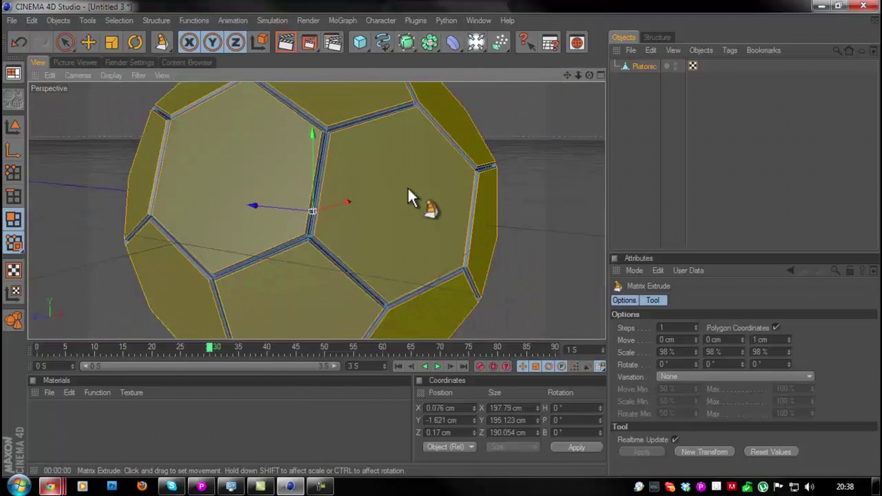
Step: Render the active view of the whole ball and return to the editor view
scroll(407, 187, "down", 3)
left_click(282, 47)
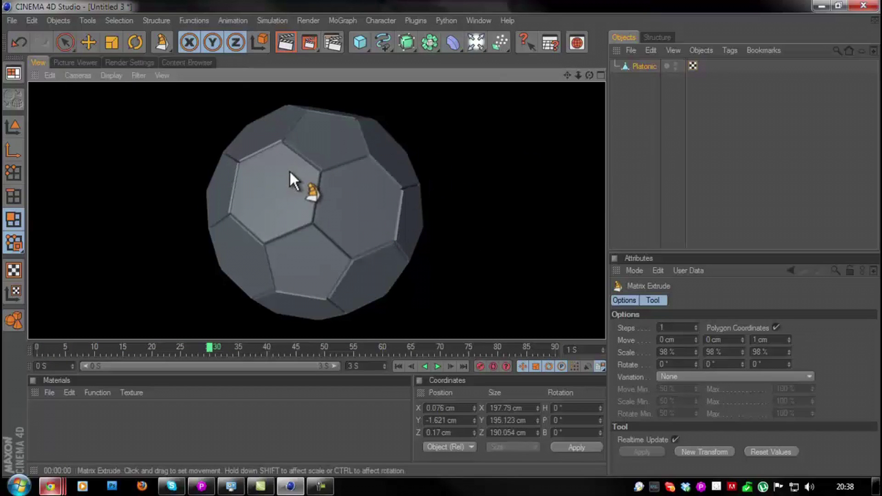
left_click(317, 200)
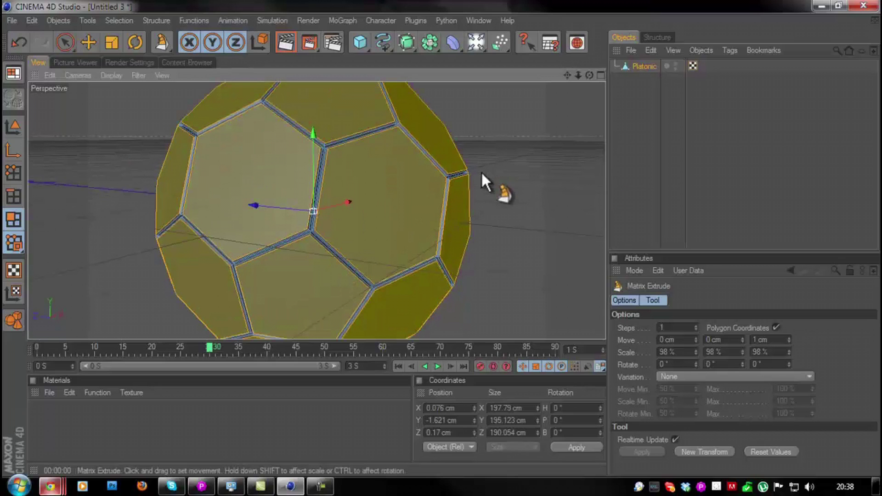
Step: Add a second matrix extrusion to the selected faces and set its scale to 90% on all three axes
scroll(327, 140, "down", 1)
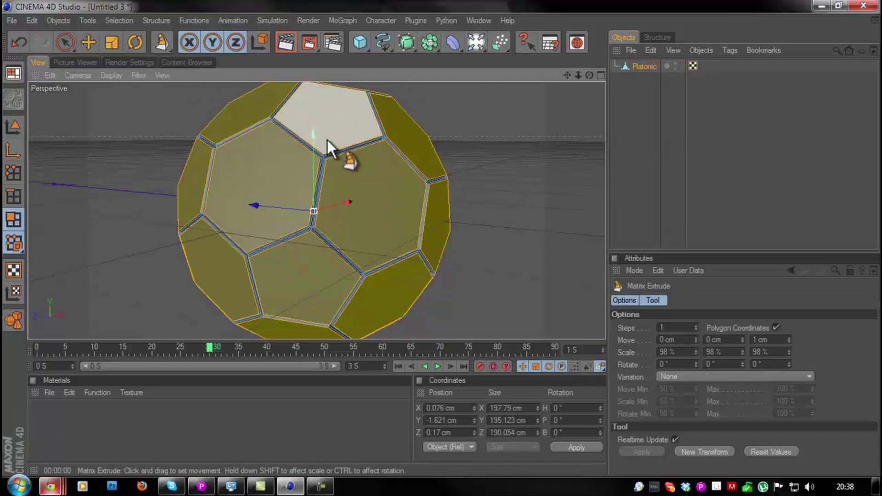
scroll(345, 235, "down", 2)
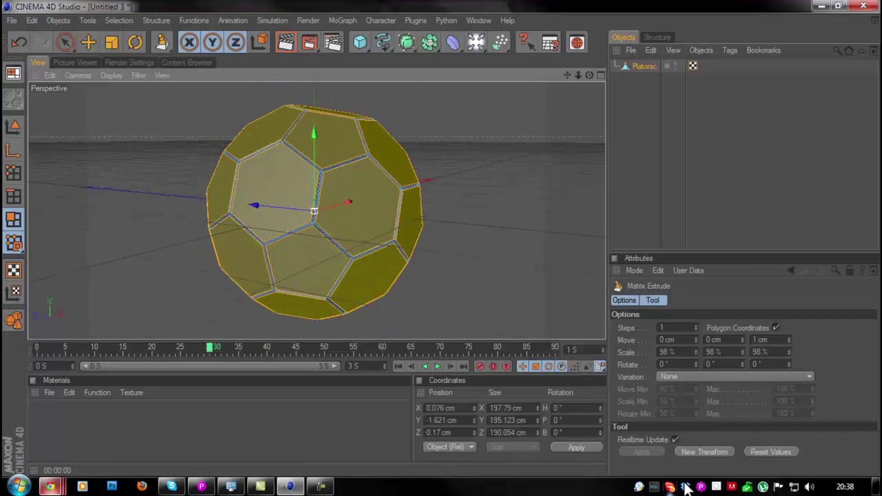
left_click(703, 451)
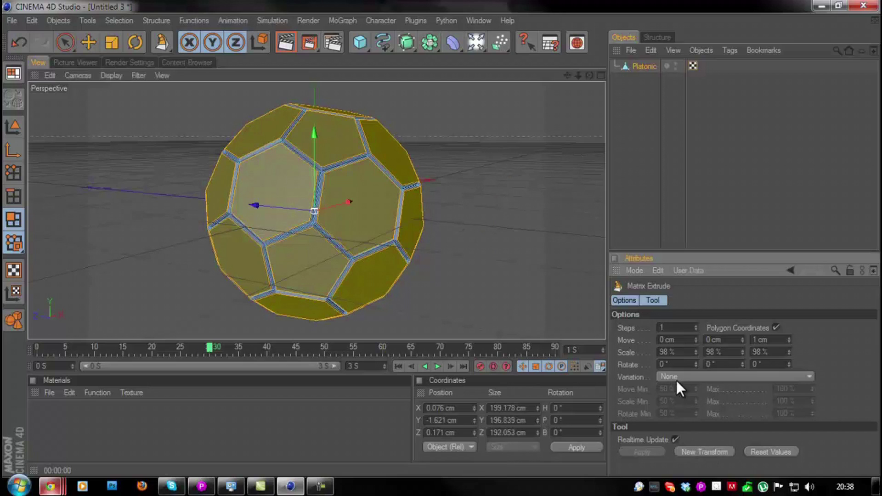
double_click(676, 352)
type("90")
double_click(724, 353)
type("90")
double_click(770, 352)
type("90")
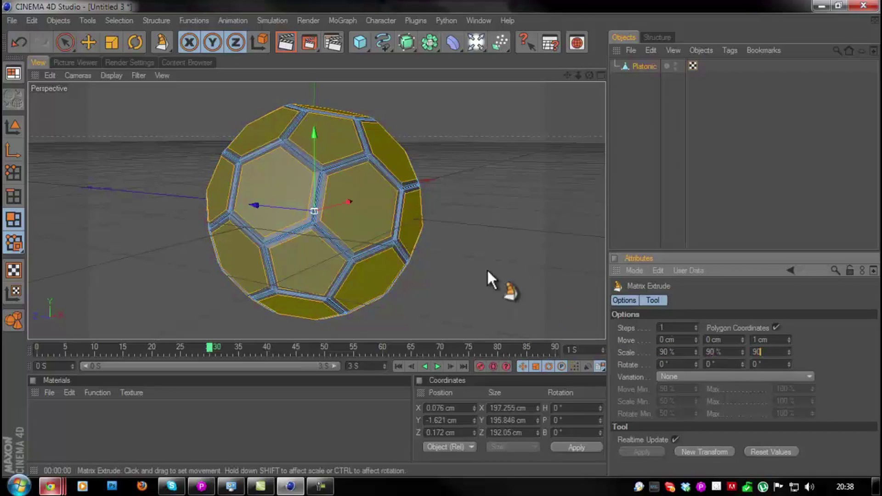
Step: Examine the inset borders around the hexagonal and pentagonal panels from near and far
scroll(391, 183, "up", 3)
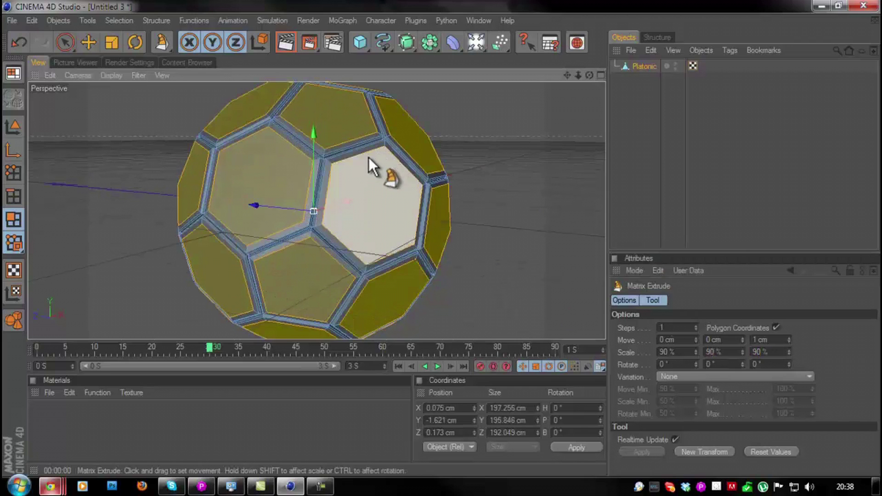
scroll(369, 157, "up", 1)
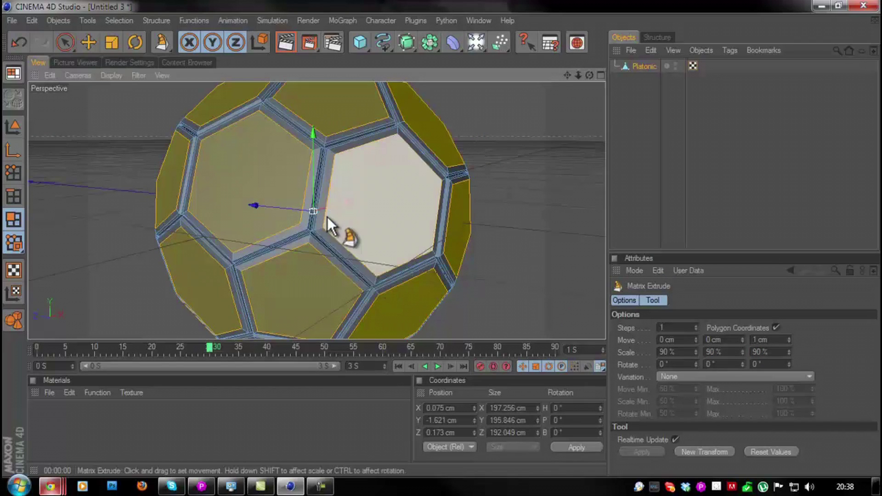
left_click_drag(328, 231, 321, 227)
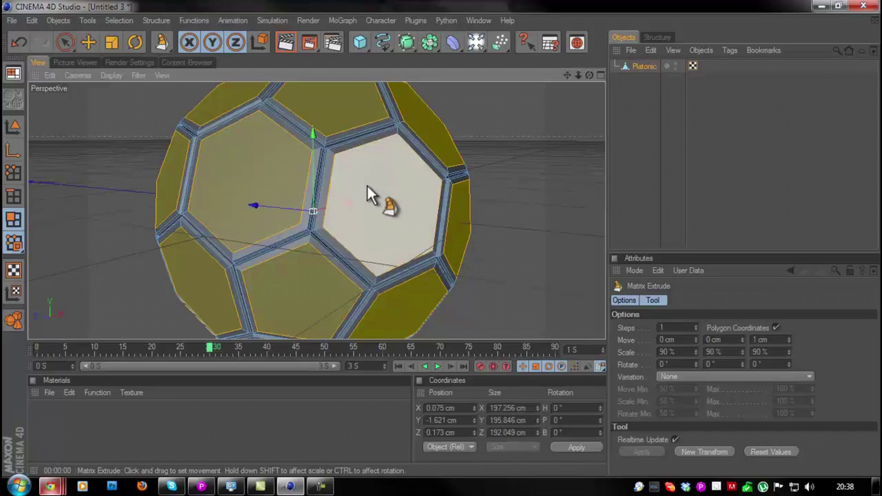
scroll(368, 186, "down", 3)
scroll(327, 122, "up", 2)
scroll(341, 125, "down", 1)
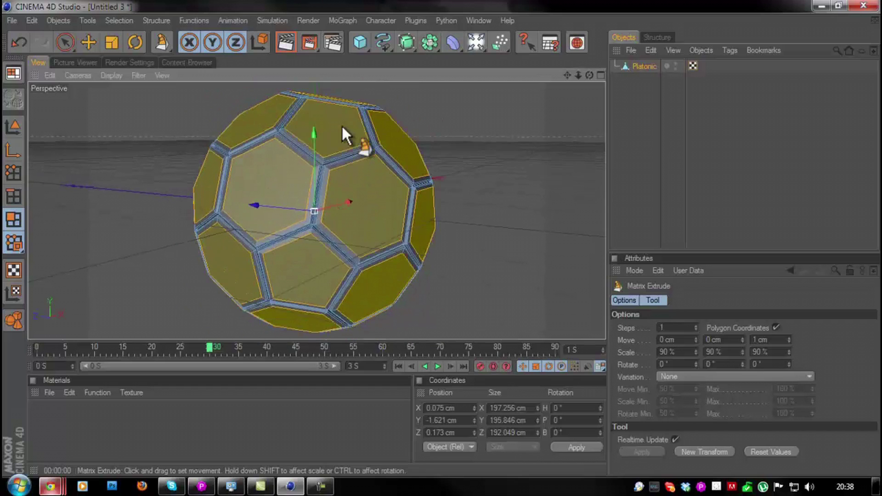
scroll(341, 124, "down", 1)
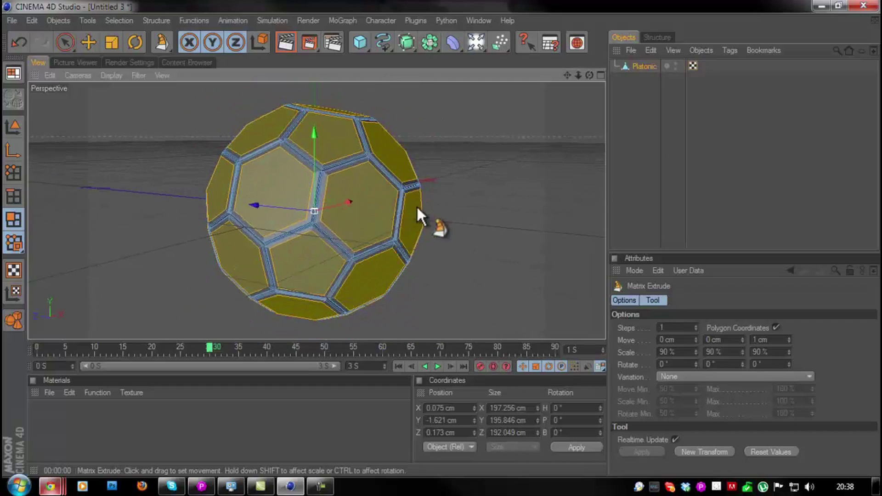
Step: Add a third matrix extrusion to the selected faces and set its scale to 80% on all three axes
left_click(705, 453)
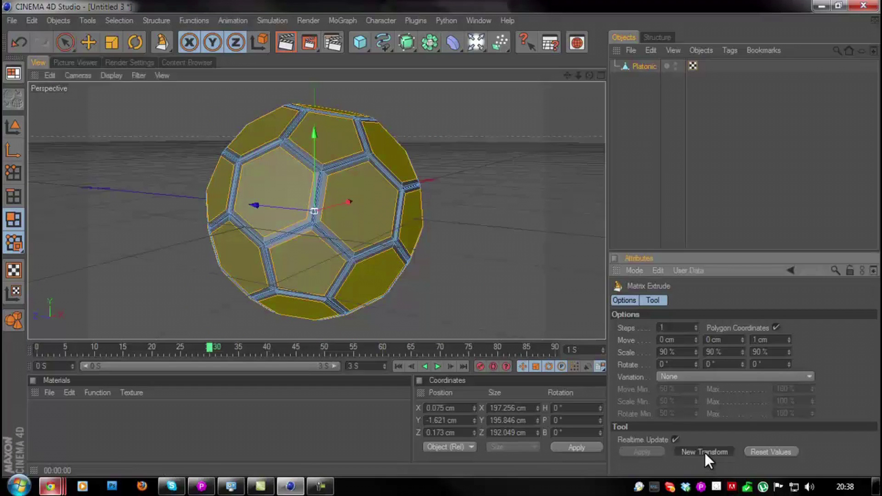
double_click(680, 352)
type("80")
key("Tab")
type("80")
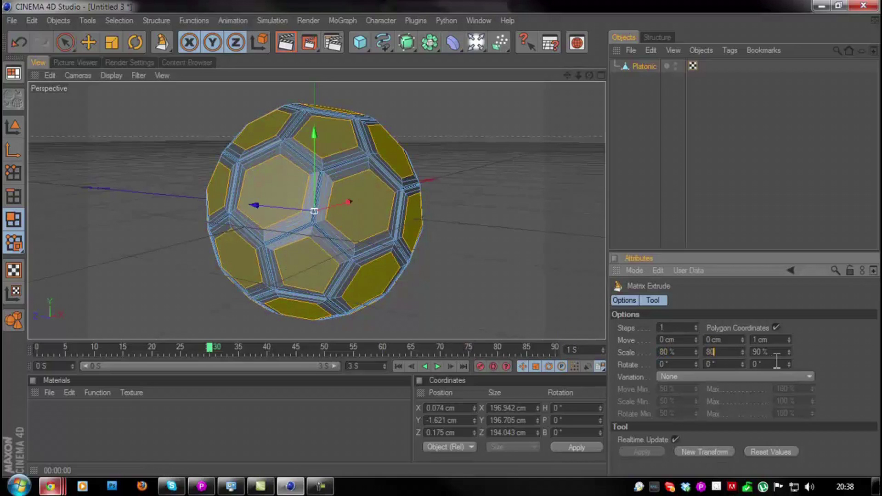
key("Tab")
type("80")
key("Return")
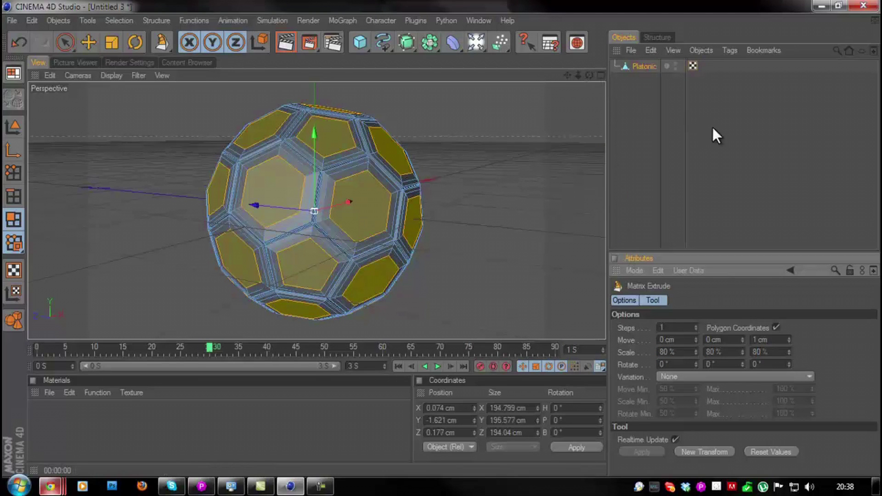
Step: Set the current matrix extrusion's Z move to 1.5 cm
left_click_drag(588, 76, 605, 96)
left_click_drag(775, 341, 649, 295)
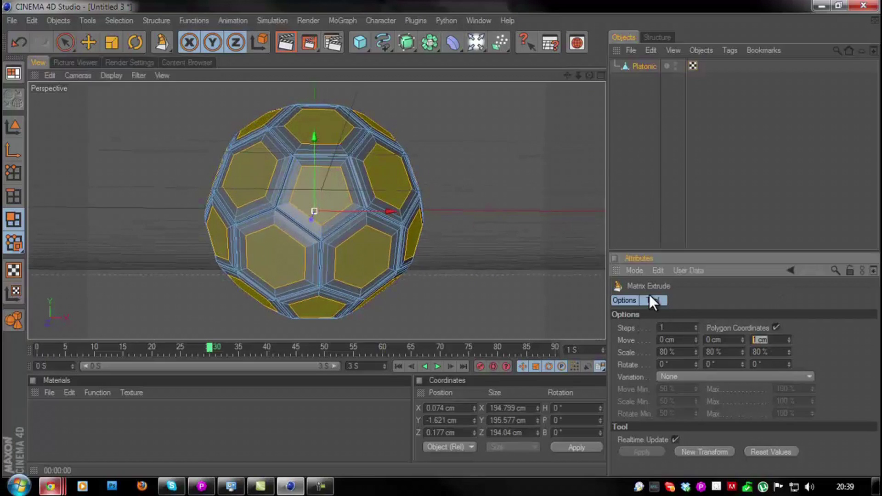
type("1.5")
key("Return")
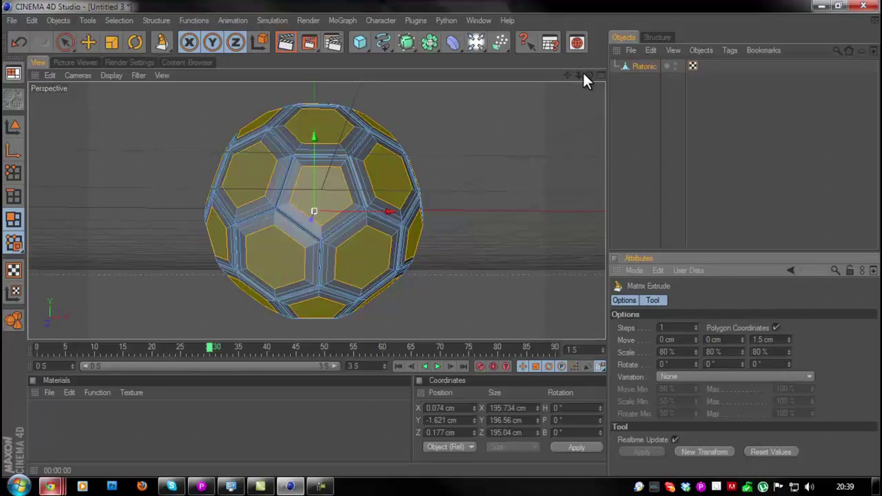
Step: Set the current matrix extrusion's Z move to 2 cm and add another extrusion with the same move and 80% scale
left_click_drag(588, 75, 441, 237)
left_click_drag(784, 341, 563, 322)
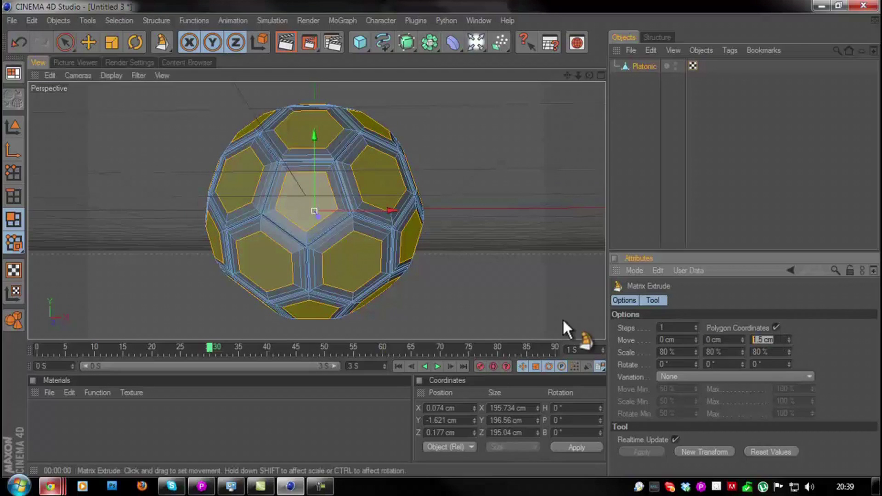
type("2")
key("Return")
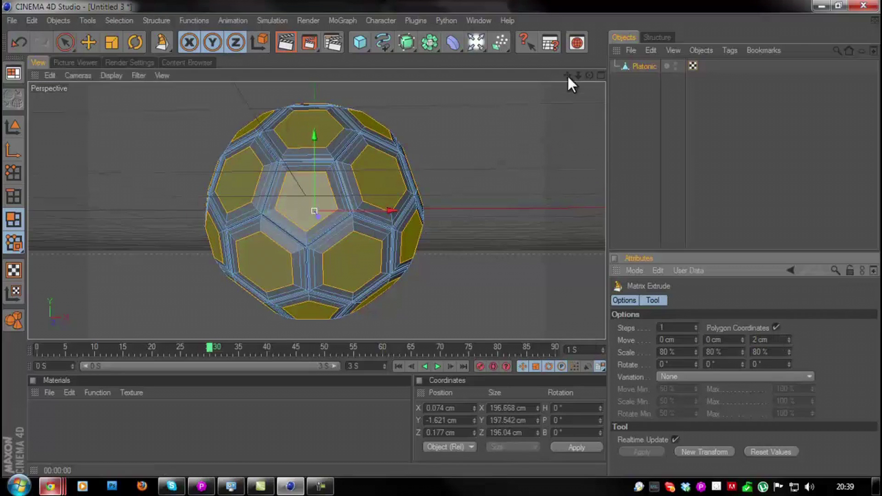
left_click_drag(590, 74, 441, 237)
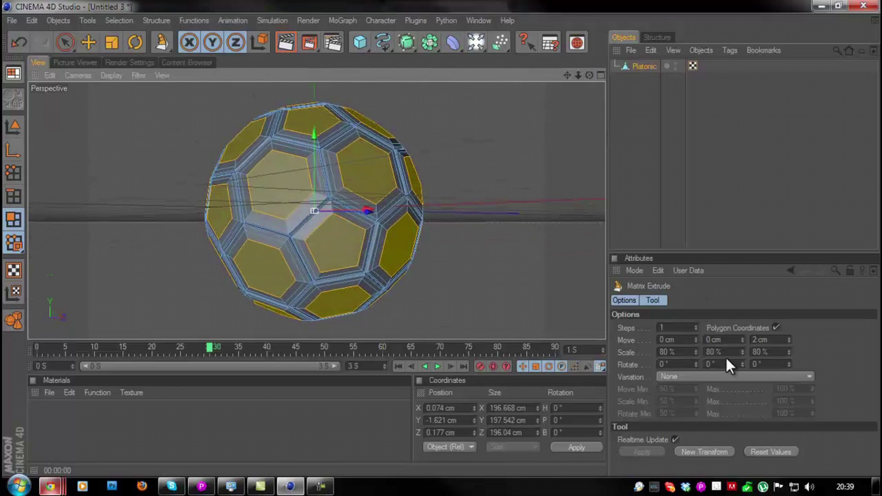
left_click(702, 449)
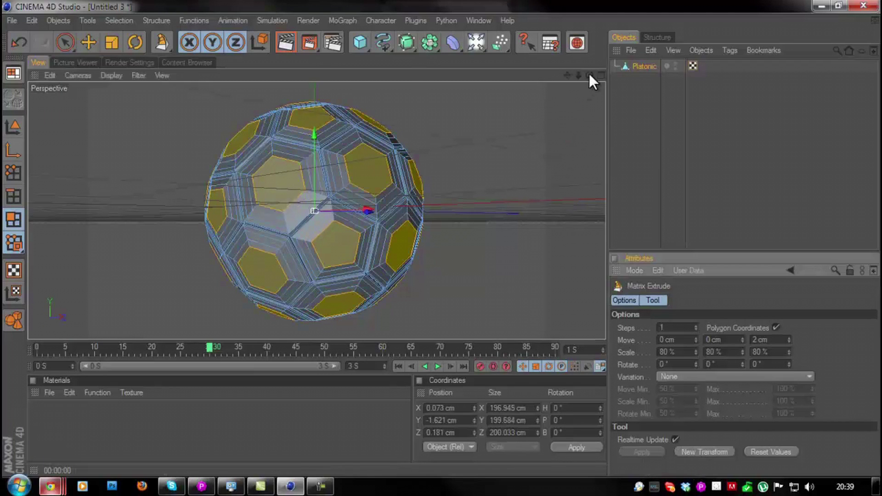
Step: Set the current matrix extrusion's scale to 70% on all three axes
left_click_drag(589, 76, 441, 239)
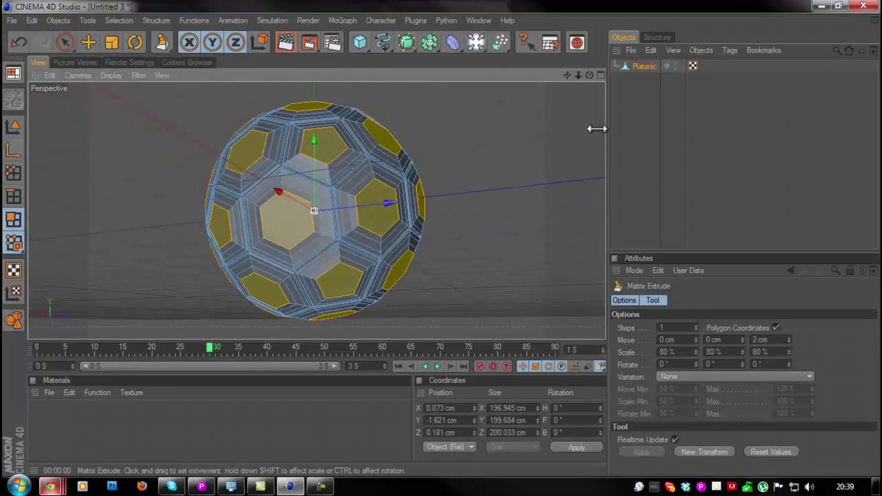
left_click_drag(675, 353, 641, 356)
type("70")
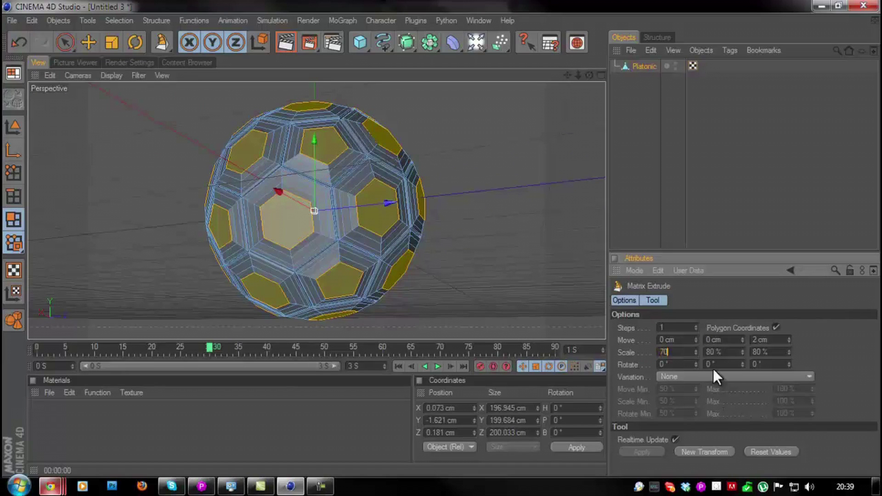
key("Tab")
type("70")
key("Tab")
type("70")
left_click(723, 340)
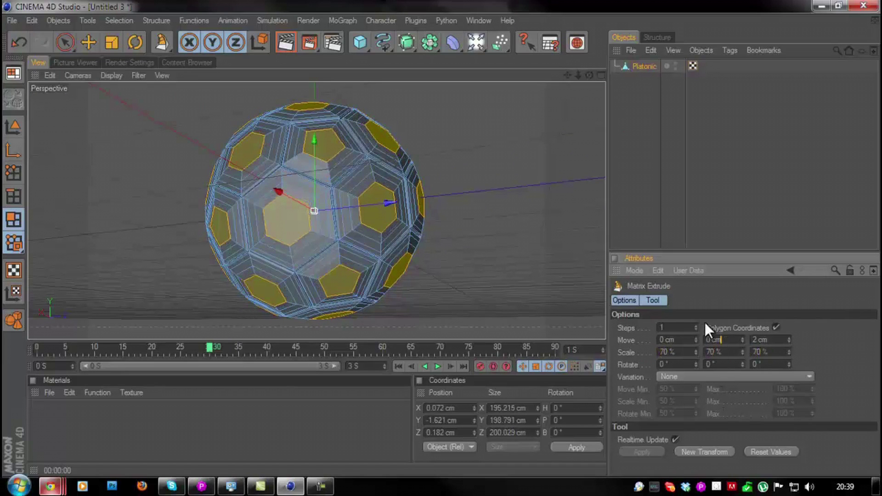
Step: Set the current matrix extrusion's Z move to 2.5 cm
left_click_drag(589, 75, 460, 248)
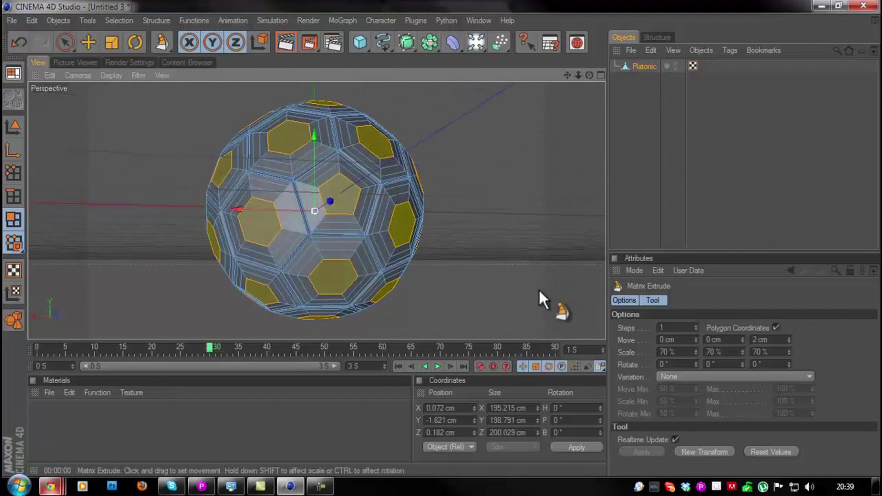
left_click(765, 339)
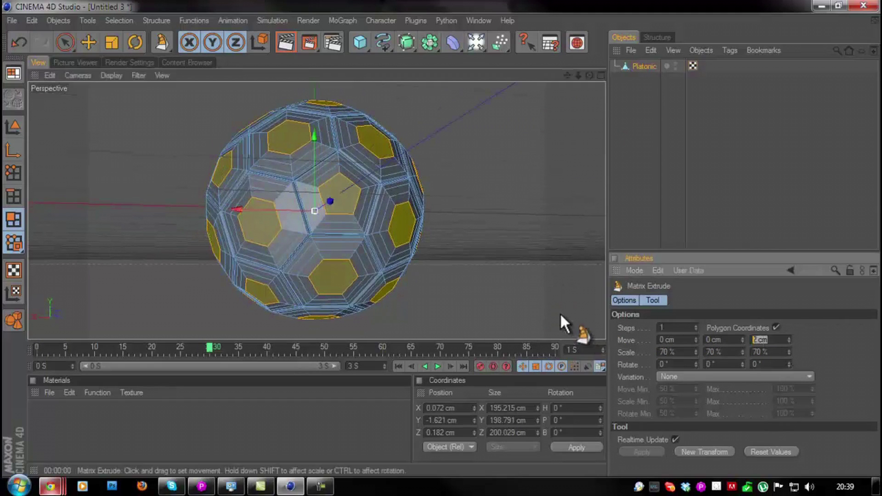
type("2.5")
key("Return")
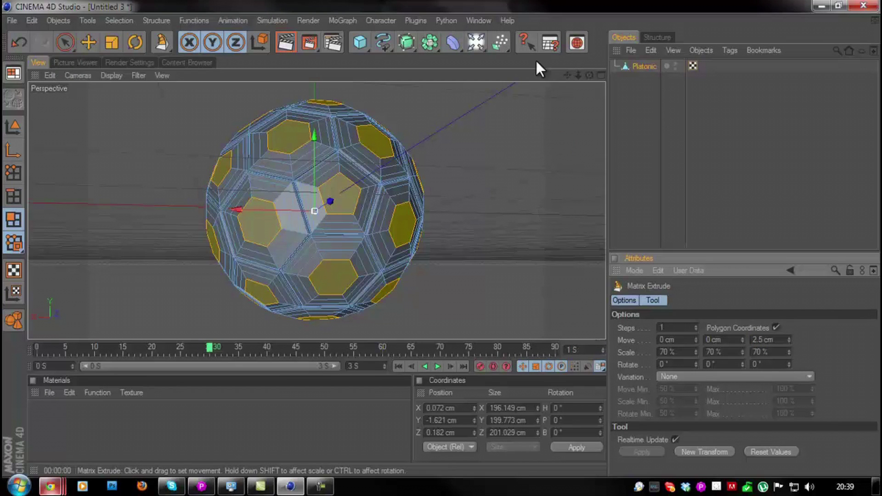
Step: Add another matrix extrusion to the selected panels with 50% scale on all three axes and a Z move of 1 cm
left_click_drag(588, 75, 696, 198)
left_click(711, 454)
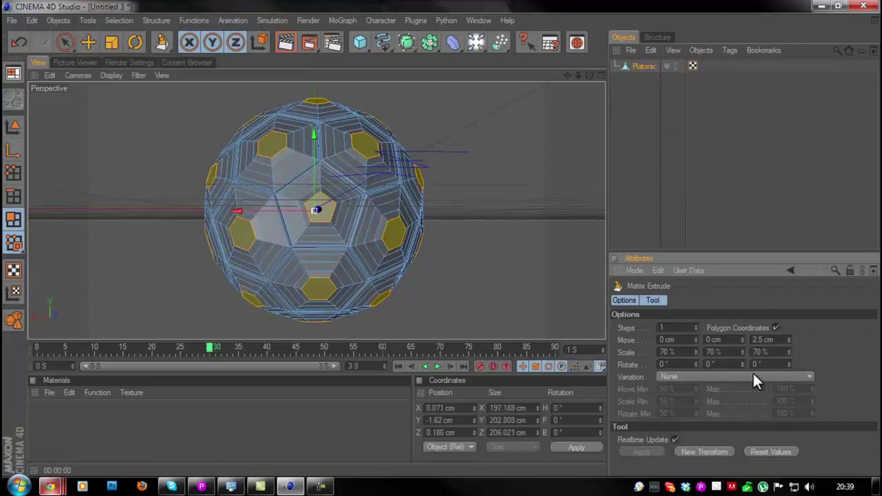
left_click_drag(680, 352, 574, 331)
type("50")
left_click_drag(731, 353, 710, 350)
type("50")
type("50")
left_click_drag(772, 350, 575, 316)
type("1")
key("Return")
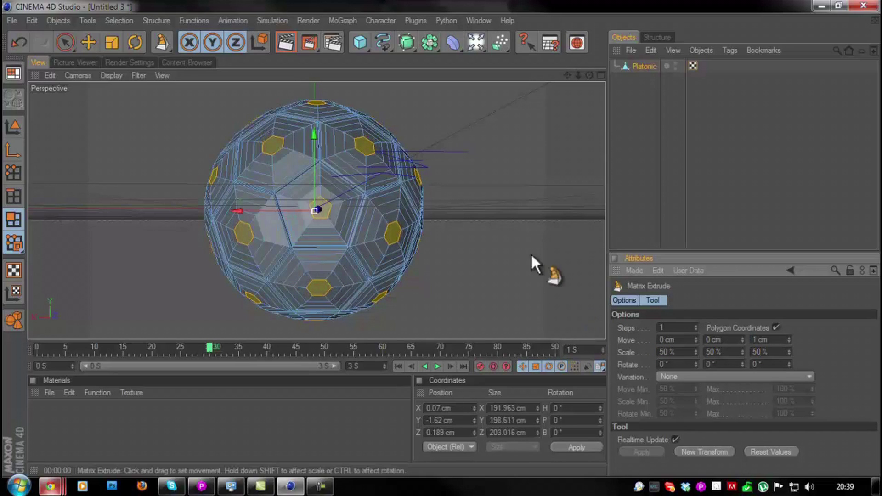
Step: Render the ball in the viewport at two zoom distances to examine its panels and seams
left_click_drag(442, 240, 440, 239, "alt")
scroll(473, 131, "down", 5)
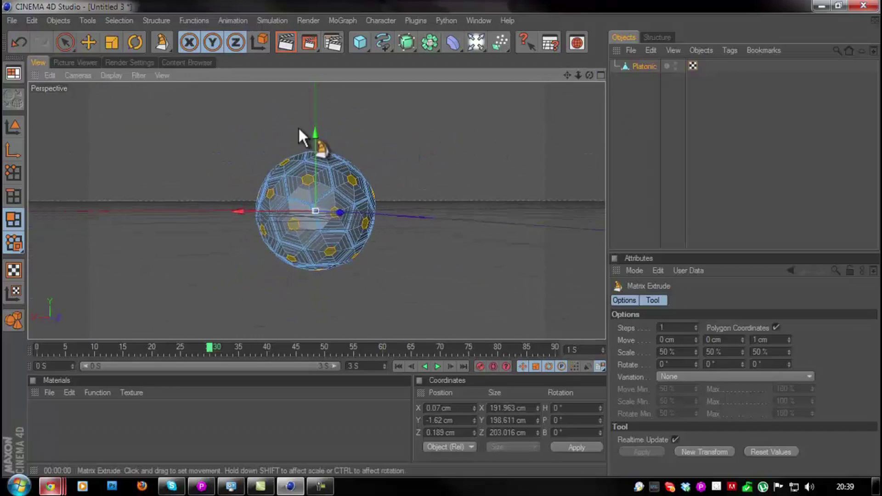
scroll(222, 236, "up", 2)
scroll(223, 232, "down", 1)
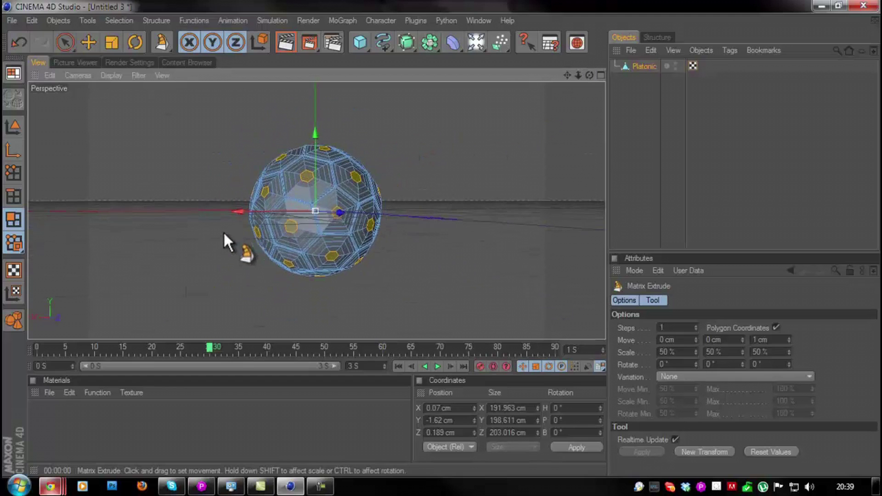
left_click(286, 47)
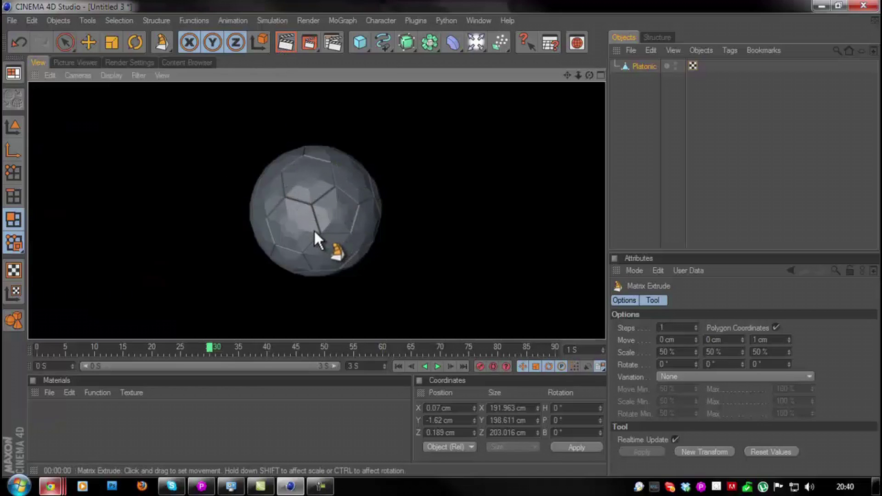
left_click(312, 230)
left_click(286, 42)
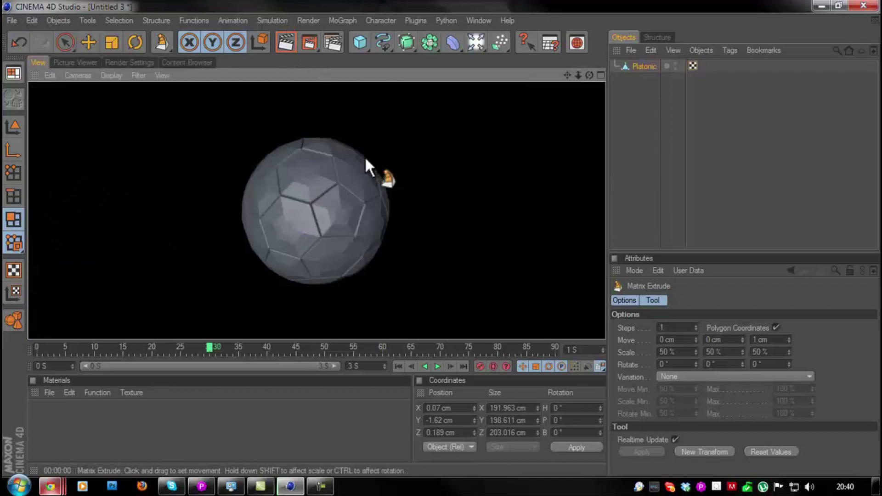
Step: Switch to model mode and set the perspective viewport's active-object shading to Gouraud Shading without lines
left_click(19, 127)
key("shift+v")
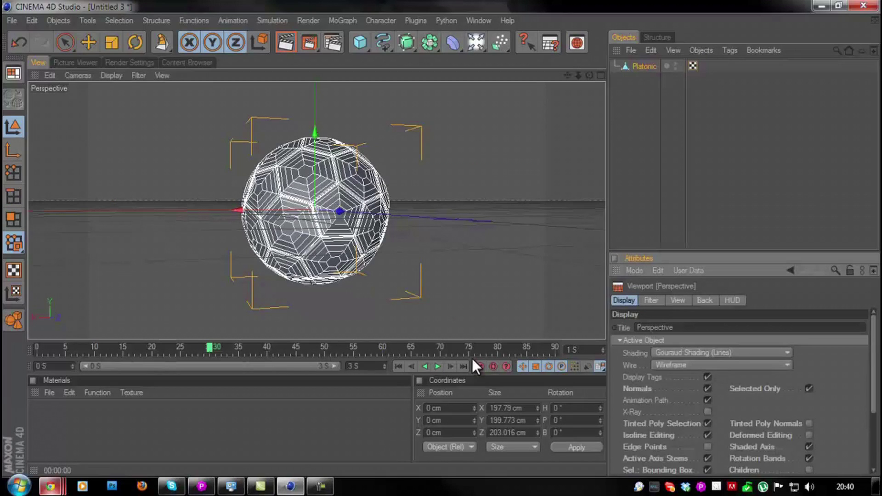
left_click(681, 353)
left_click(694, 374)
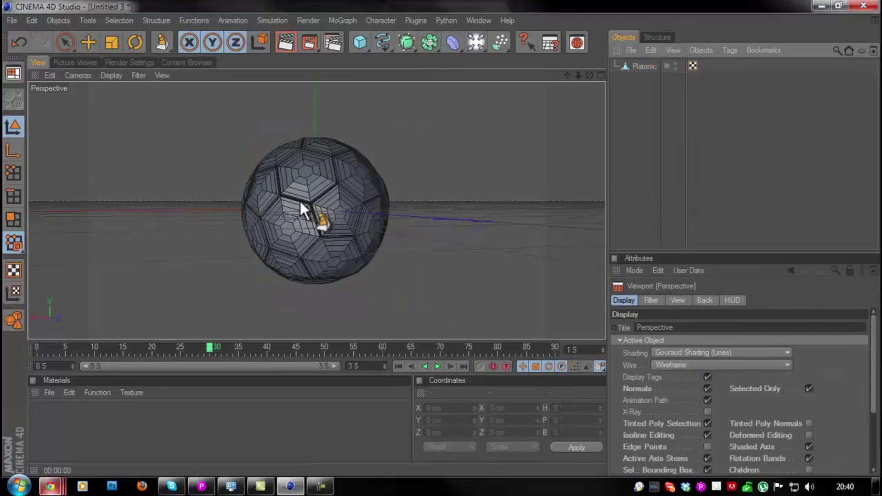
scroll(365, 209, "up", 5)
scroll(365, 207, "down", 3)
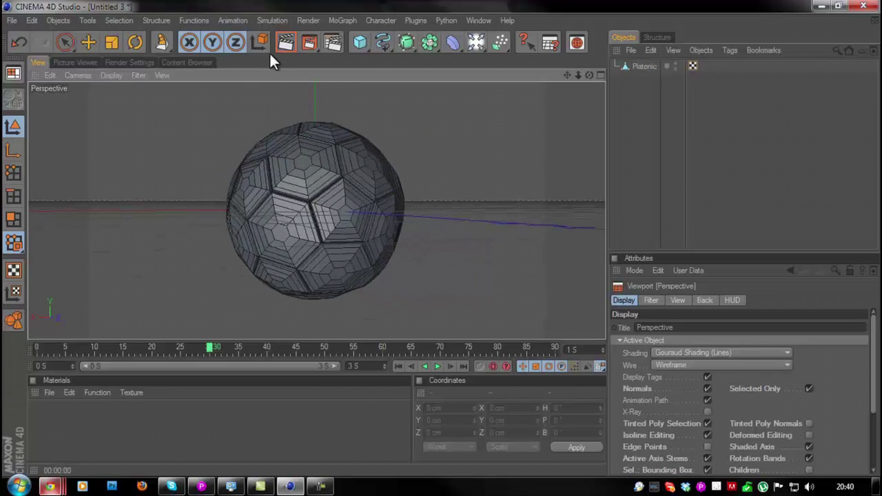
left_click(281, 46)
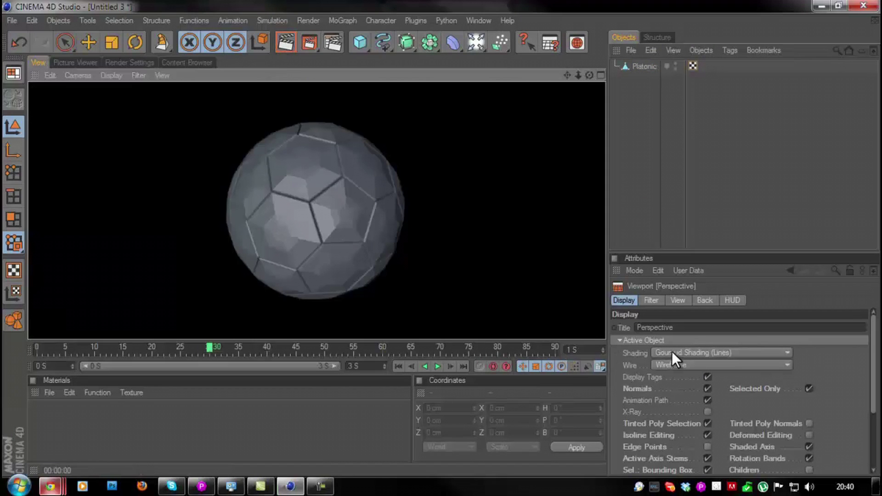
left_click(673, 353)
left_click(678, 365)
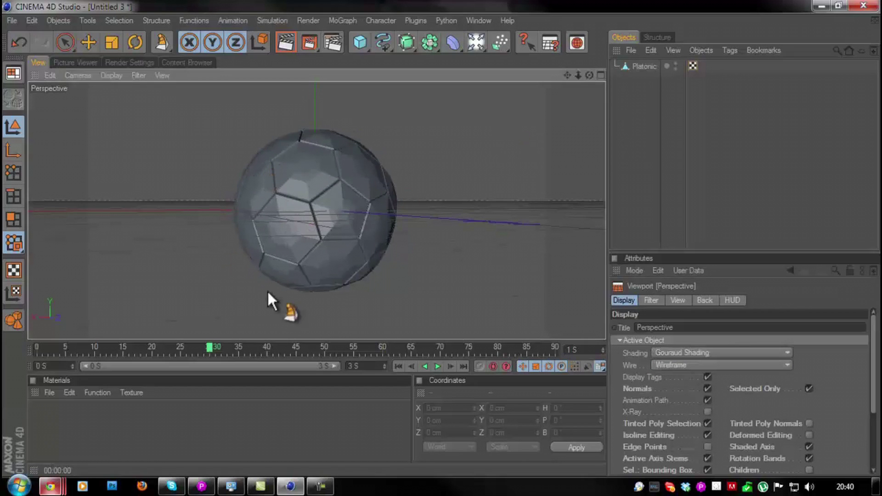
Step: Add a Phong tag to the Platonic object and deselect the object
right_click(646, 70)
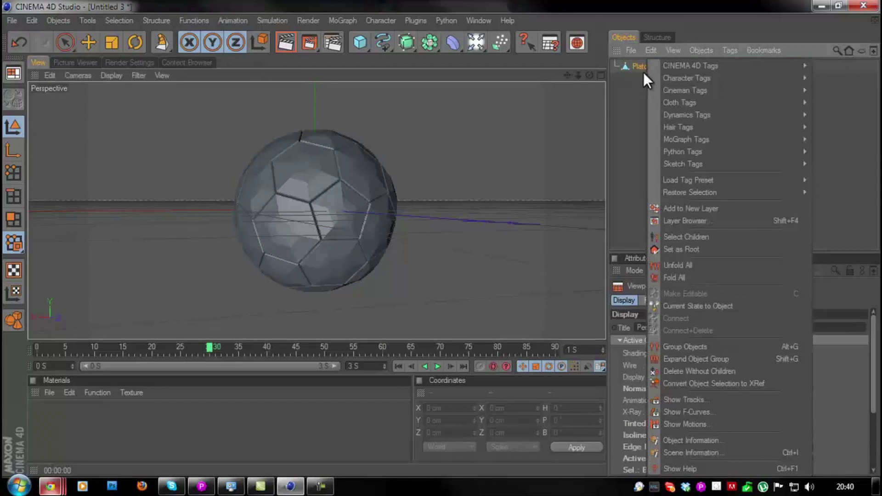
mouse_move(670, 68)
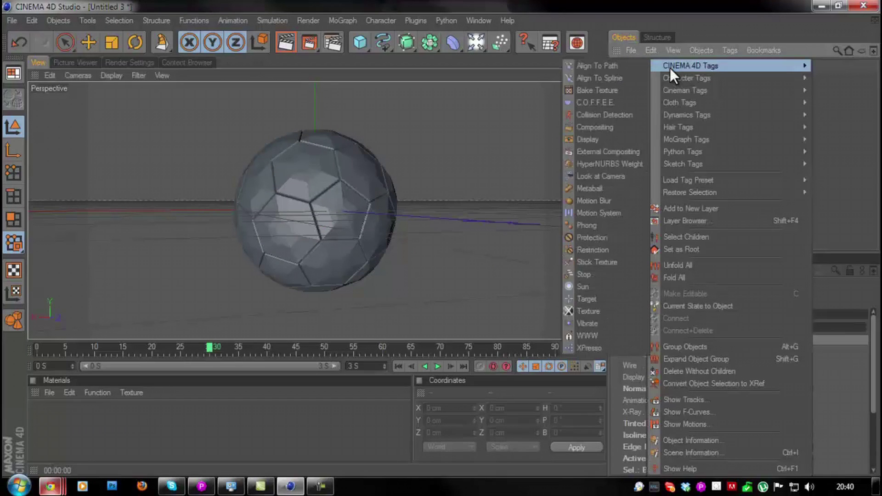
left_click(586, 225)
left_click(576, 186)
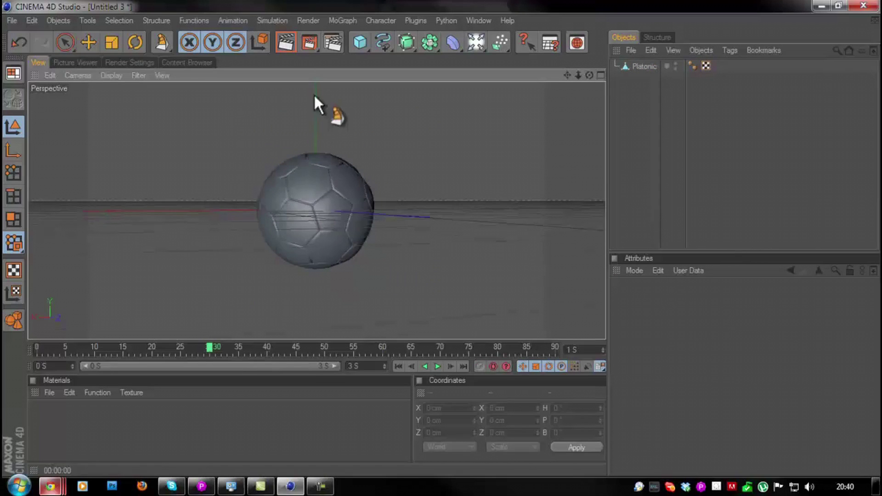
Step: Render the smoothed ball in the viewport from two different angles to inspect the shading
left_click(286, 42)
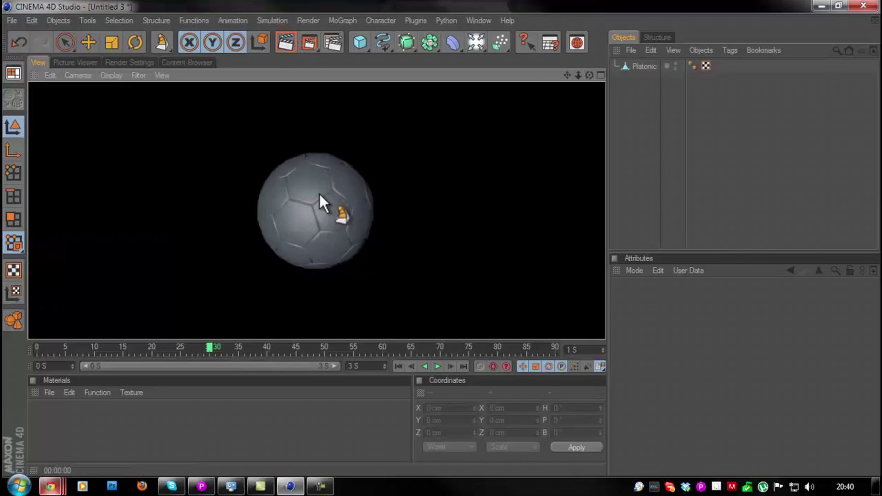
left_click(308, 240)
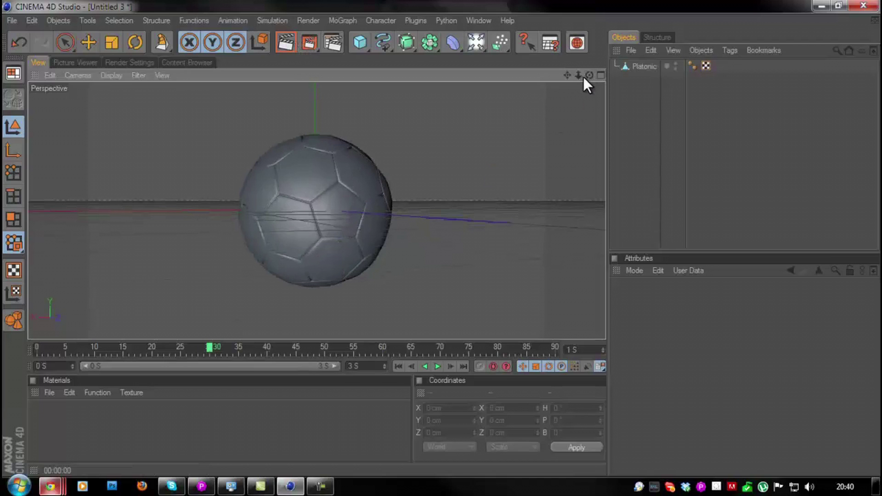
left_click_drag(588, 75, 441, 239)
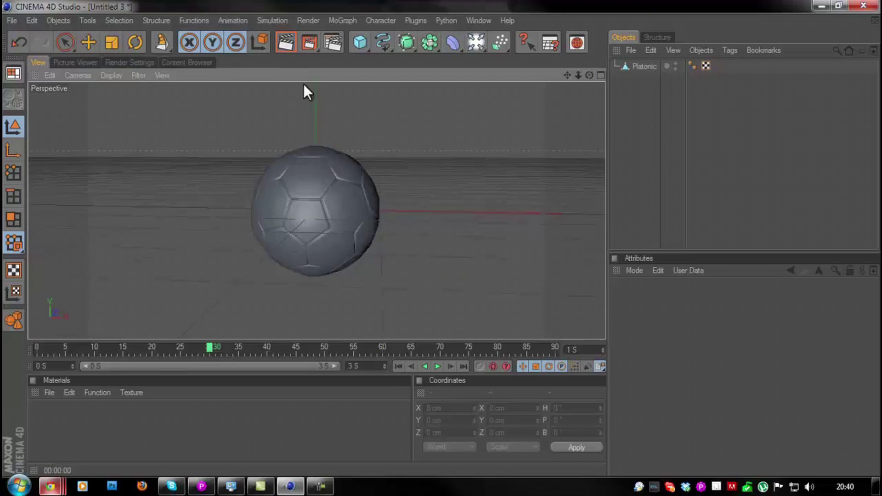
left_click(287, 42)
left_click(406, 176)
scroll(406, 176, "up", 3)
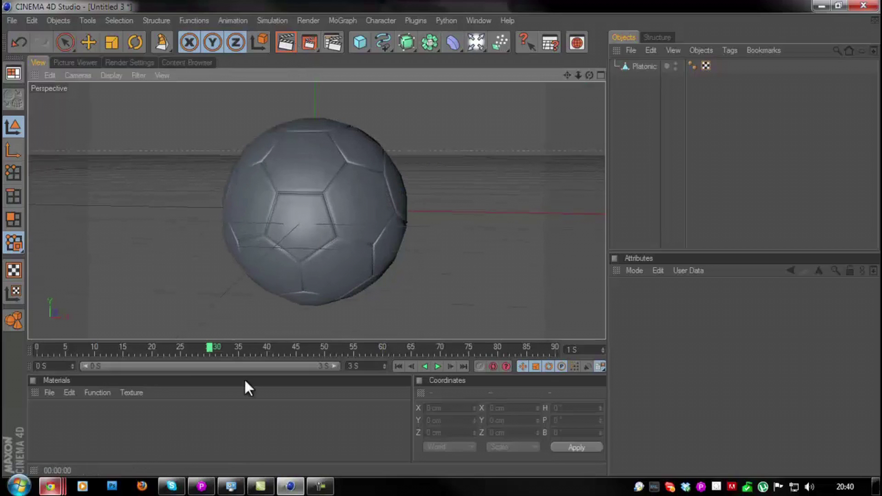
Step: Create a new material and set its color to a near-white RGB of 235, 235, 235
double_click(47, 414)
double_click(43, 416)
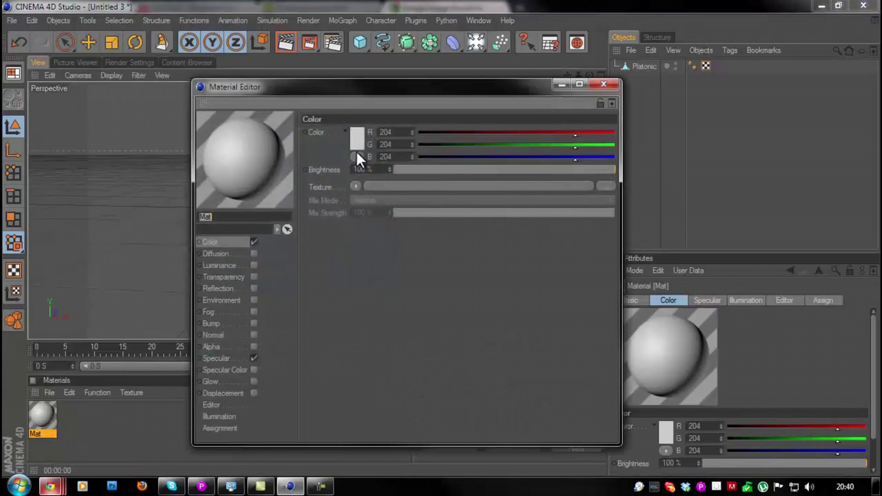
left_click(357, 139)
left_click_drag(299, 120, 276, 106)
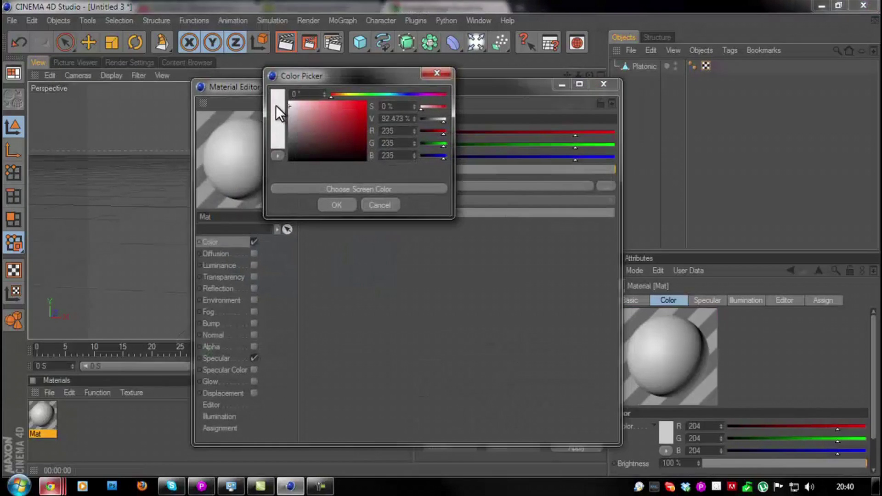
left_click(328, 205)
left_click(605, 85)
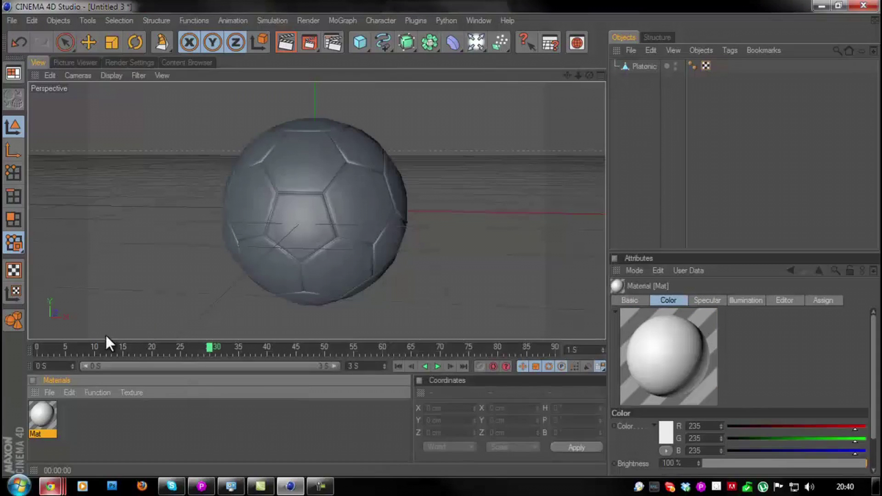
Step: Duplicate the white material and set the copy's color to a near-black RGB of 19, 19, 19
left_click_drag(34, 417, 92, 419, "ctrl")
double_click(82, 413)
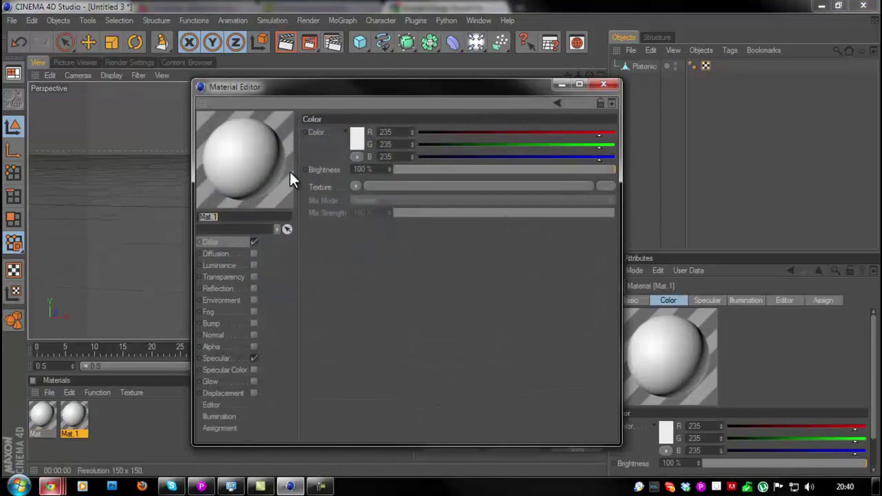
left_click(358, 138)
left_click_drag(307, 149, 252, 155)
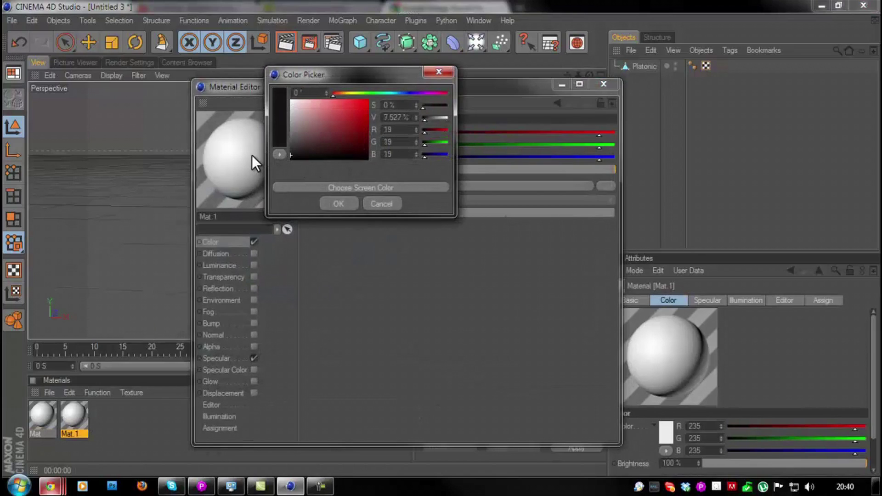
left_click(329, 202)
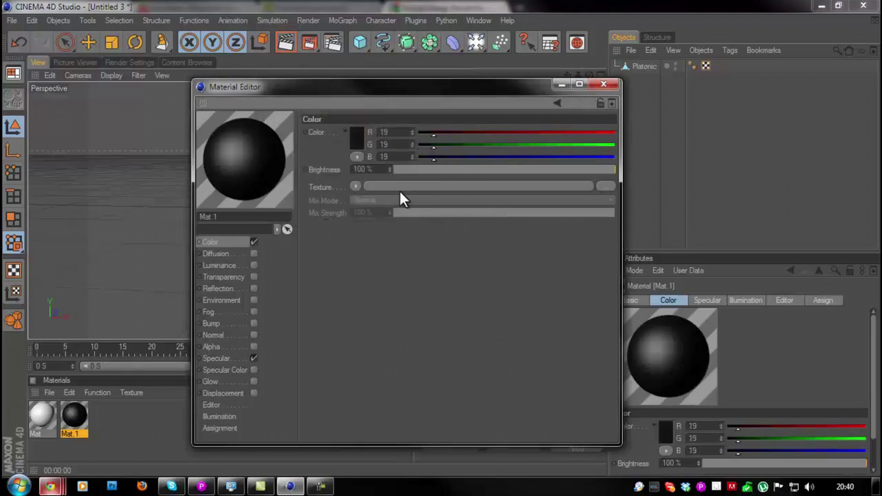
left_click(603, 84)
Step: Check the reference soccer ball image in the browser, and apply the white material to the whole Platonic object in Cinema 4D
left_click(51, 486)
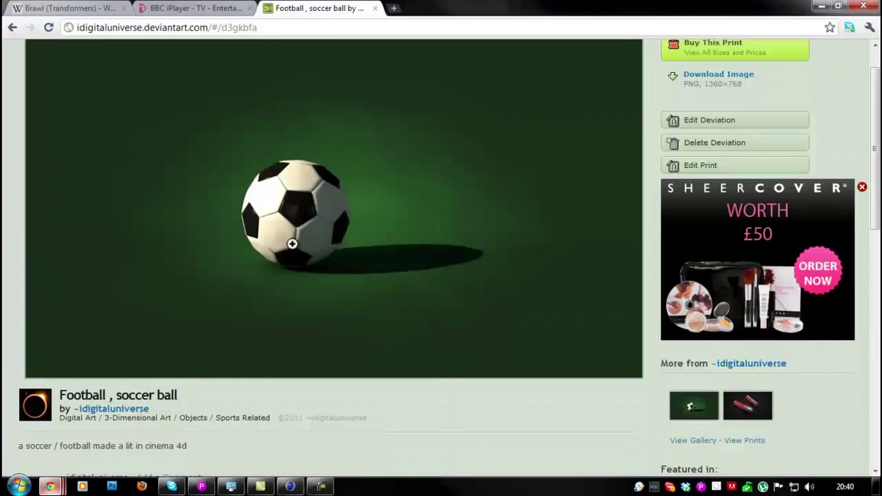
left_click(823, 8)
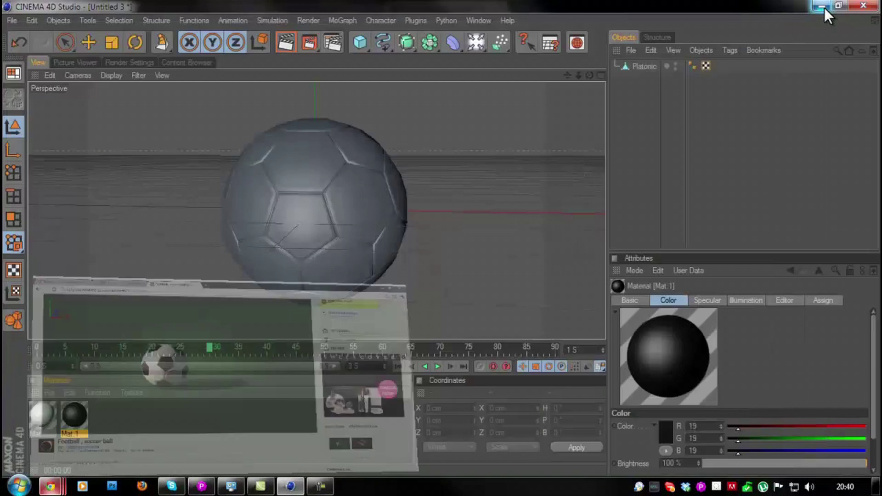
left_click(643, 67)
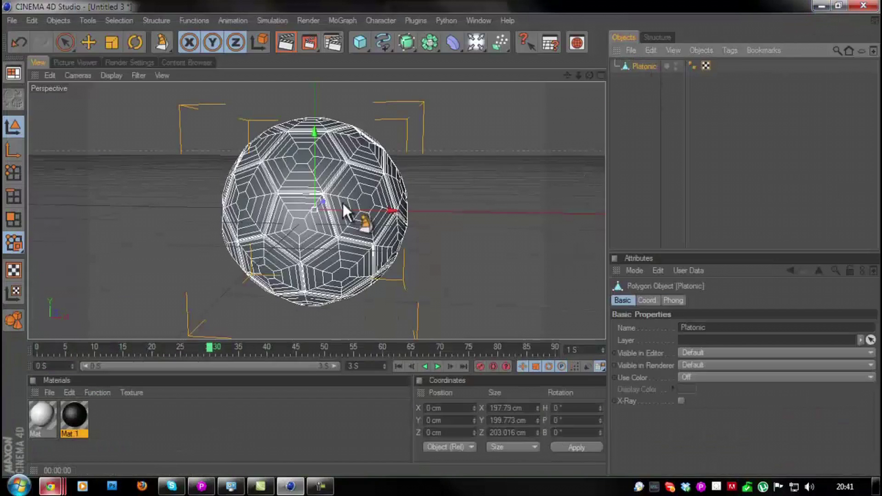
scroll(210, 192, "up", 3)
mouse_move(33, 430)
left_mouse_down()
mouse_move(226, 296)
mouse_move(645, 66)
left_mouse_up()
left_click(653, 136)
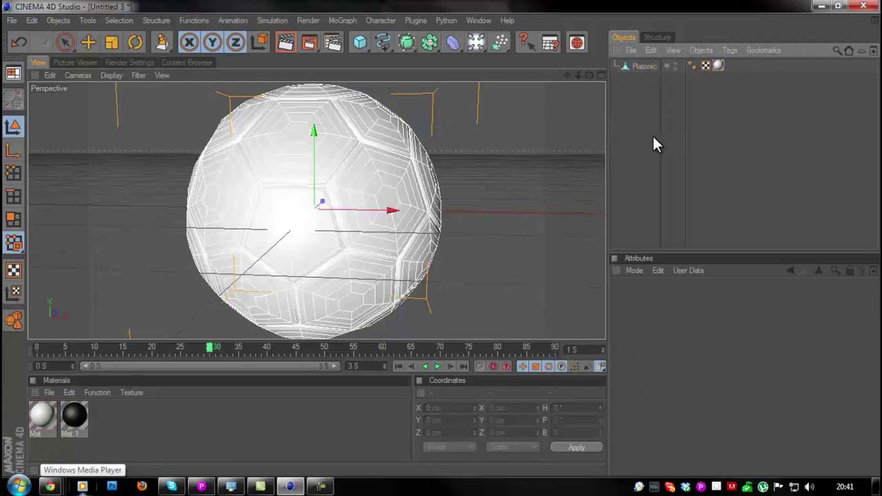
scroll(464, 143, "down", 3)
scroll(260, 216, "up", 4)
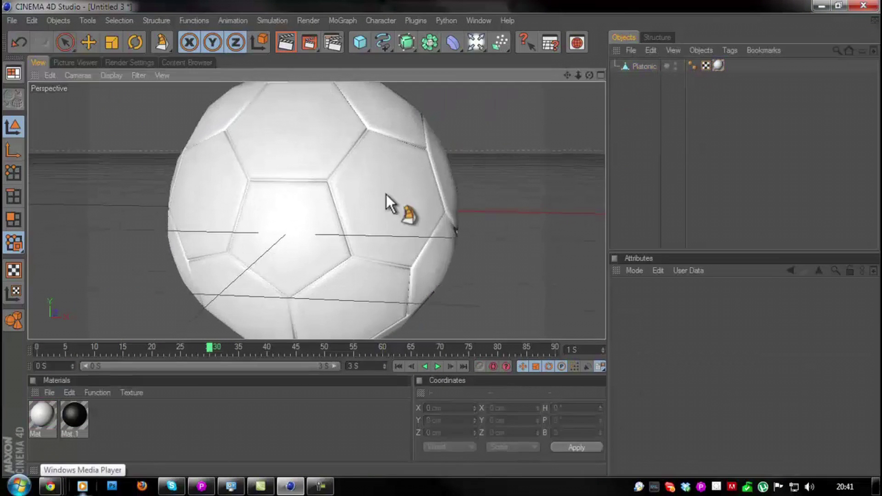
Step: Switch the Platonic object to polygon mode and select only the central polygon of the front pentagon panel with Live Selection
left_click(639, 70)
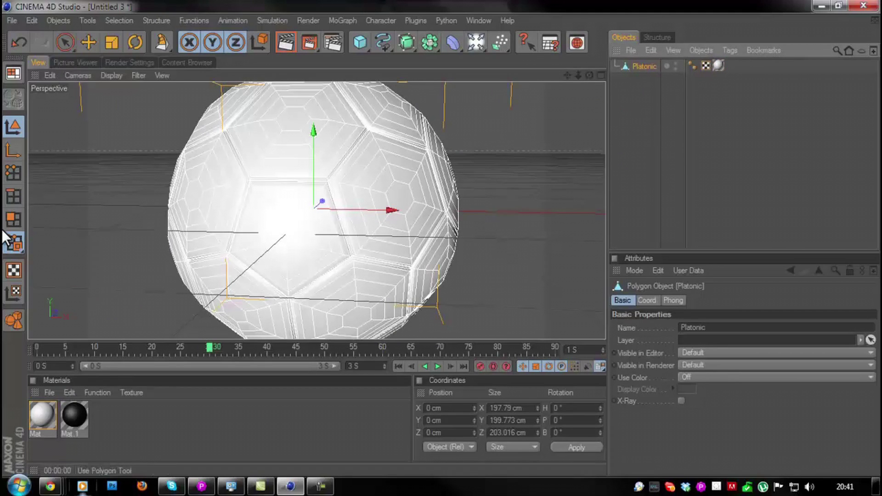
left_click(8, 214)
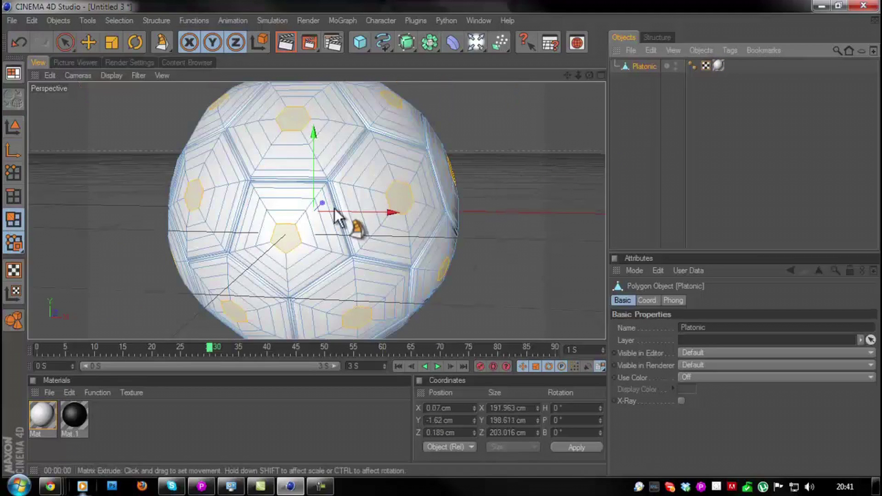
left_click(63, 43)
left_click(278, 244)
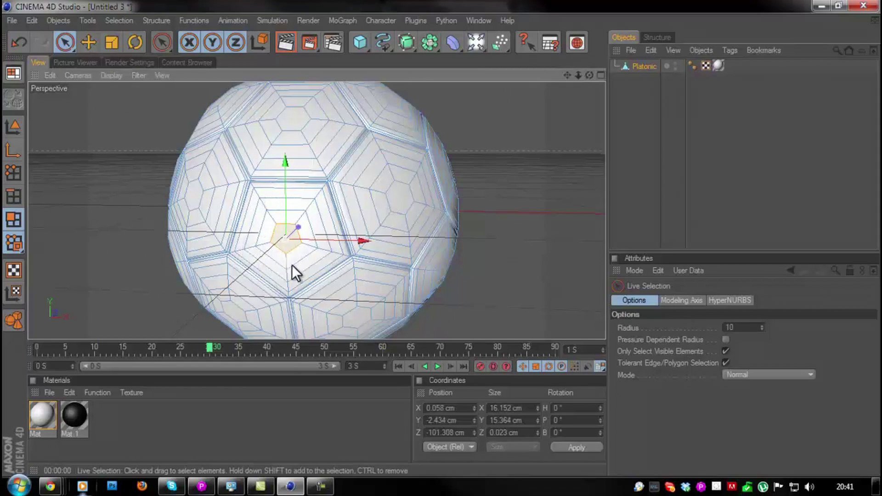
left_click_drag(588, 75, 559, 138)
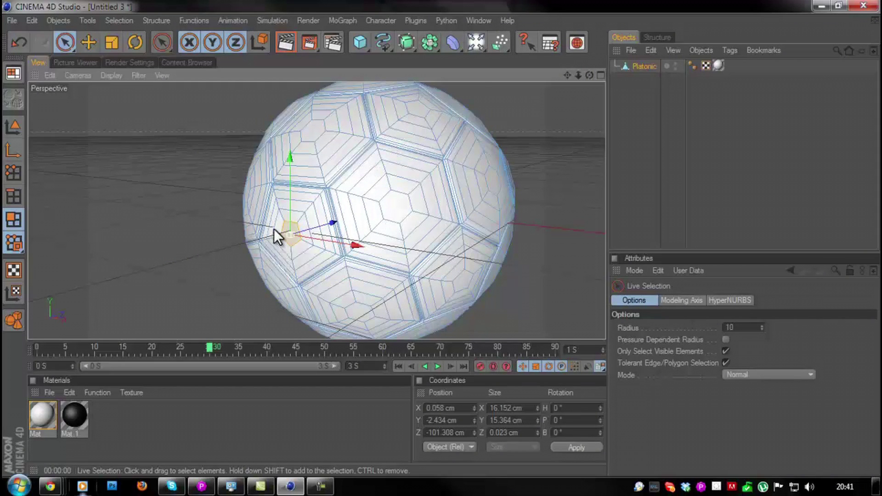
scroll(311, 239, "up", 1)
scroll(311, 239, "down", 2)
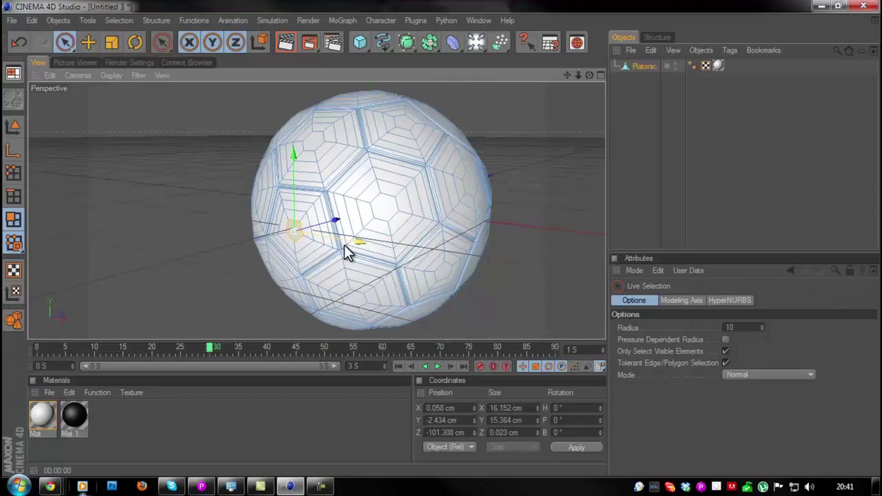
scroll(289, 239, "up", 2)
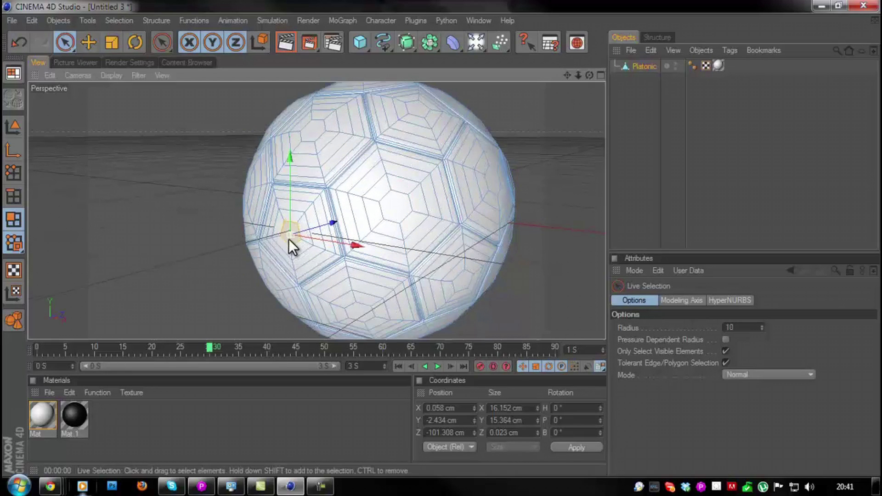
left_click(288, 236)
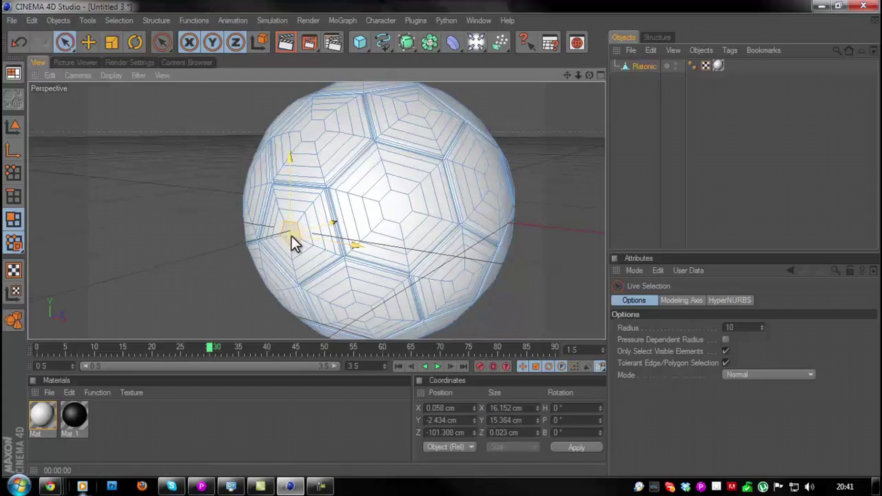
Step: Add the central polygons of four more pentagon panels around the side and upper part of the ball to the selection
left_click(422, 109, "shift")
left_click(464, 279, "shift")
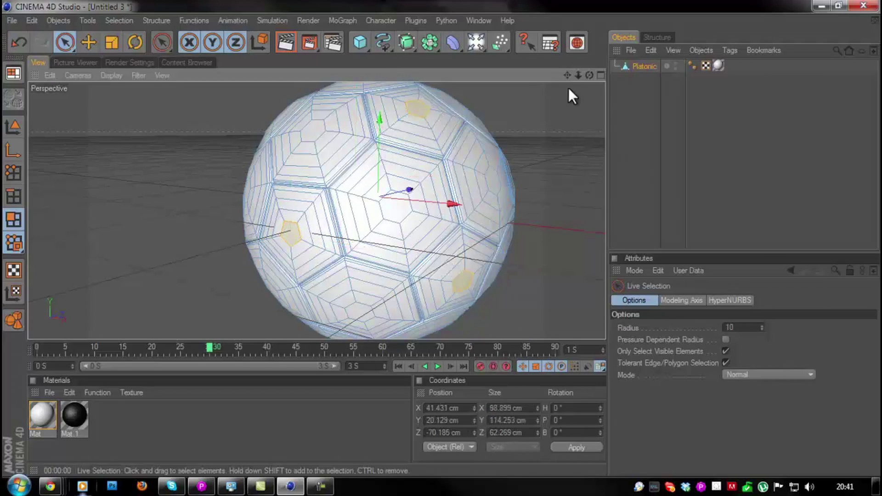
left_click_drag(588, 76, 440, 241)
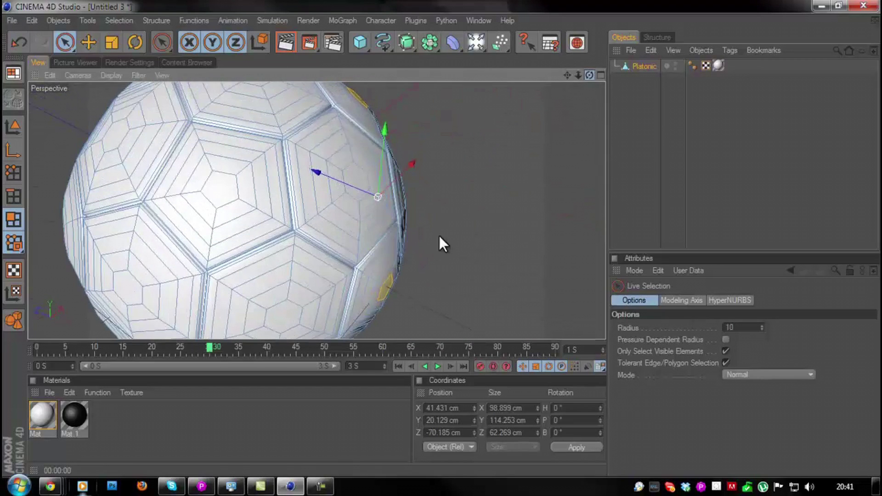
left_click(216, 188, "shift")
scroll(349, 184, "down", 3)
left_click_drag(590, 76, 398, 258)
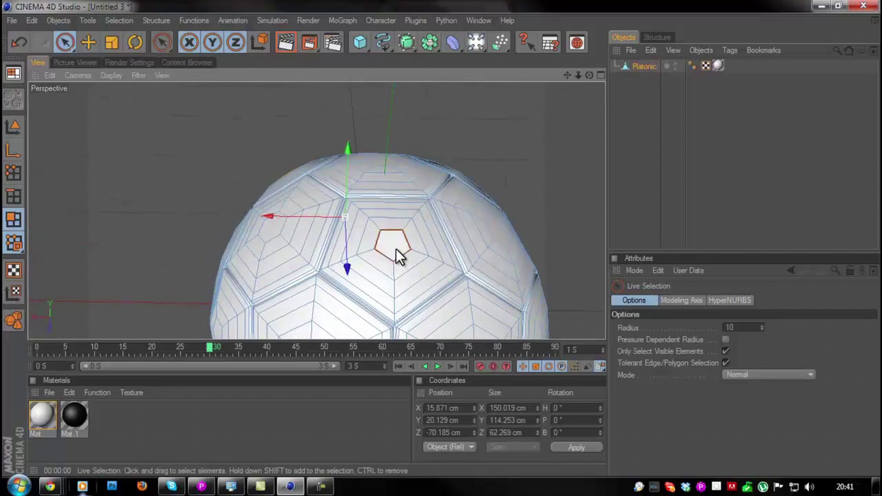
left_click(395, 249, "shift")
scroll(473, 180, "down", 2)
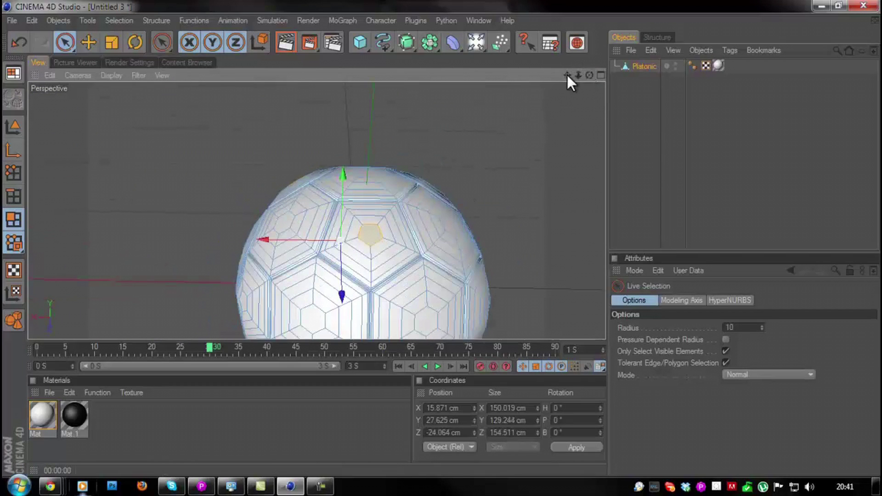
Step: Extend the selection with the central polygons of three pentagon panels on the back and far side of the ball
left_click_drag(567, 75, 608, 23)
left_click_drag(589, 74, 354, 213)
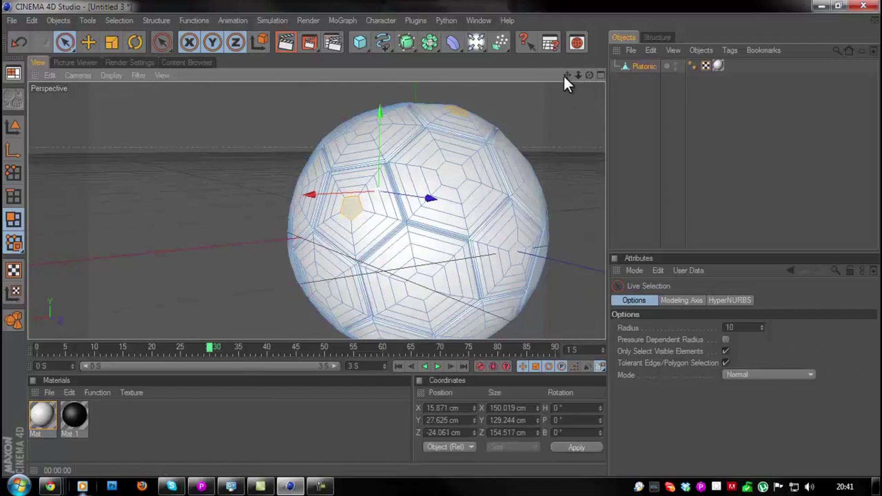
left_click_drag(564, 76, 344, 182)
left_click(300, 225)
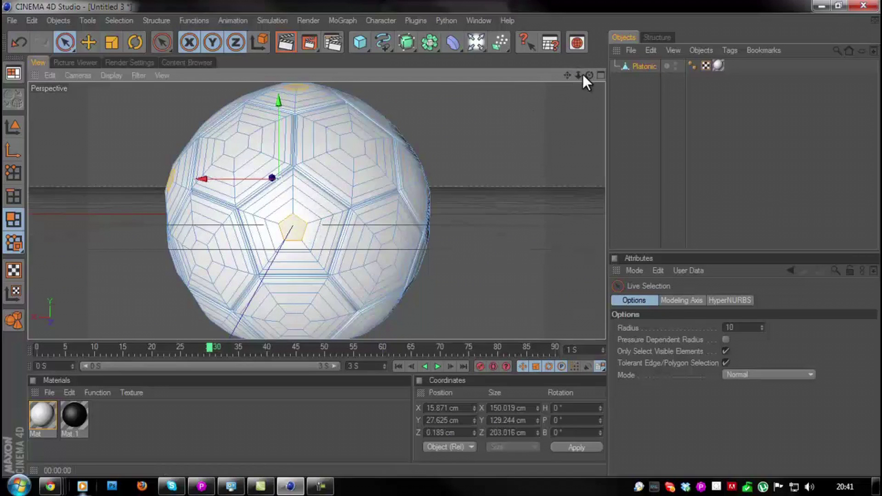
left_click_drag(589, 76, 393, 198)
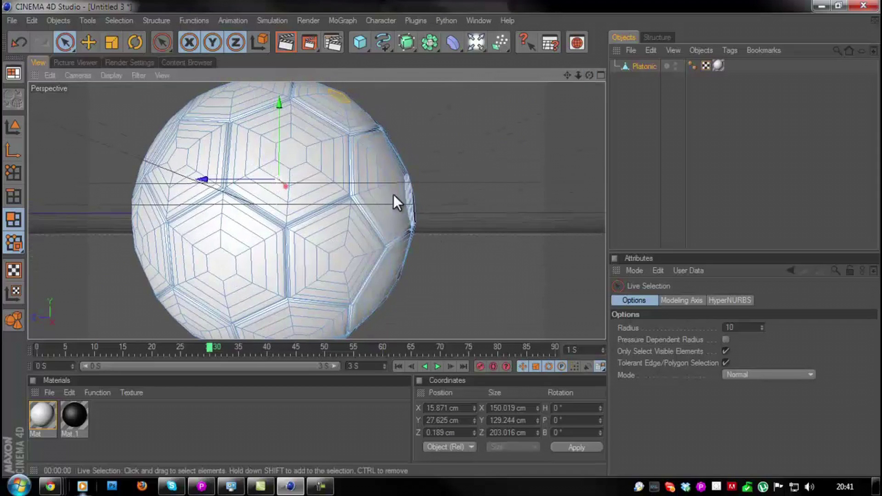
left_click(338, 261, "shift")
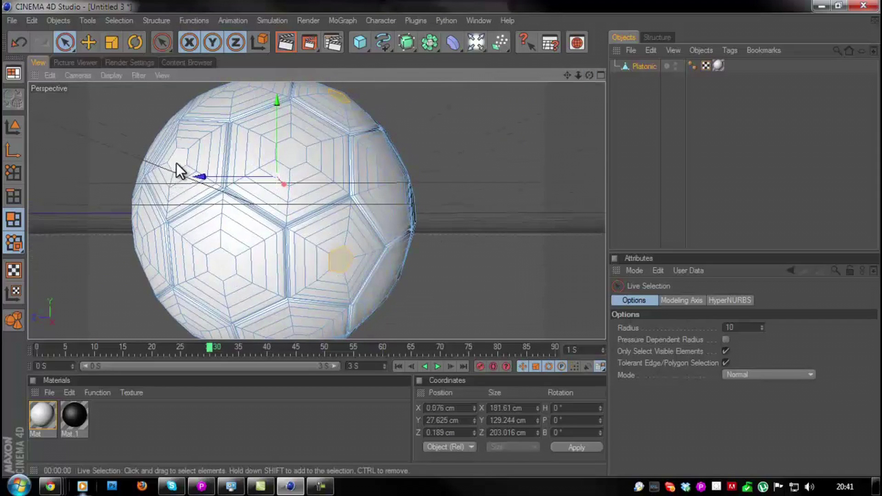
left_click(181, 163, "shift")
Step: Add the central polygons of the three remaining pentagon panels on the underside of the ball to the selection
scroll(422, 138, "down", 1)
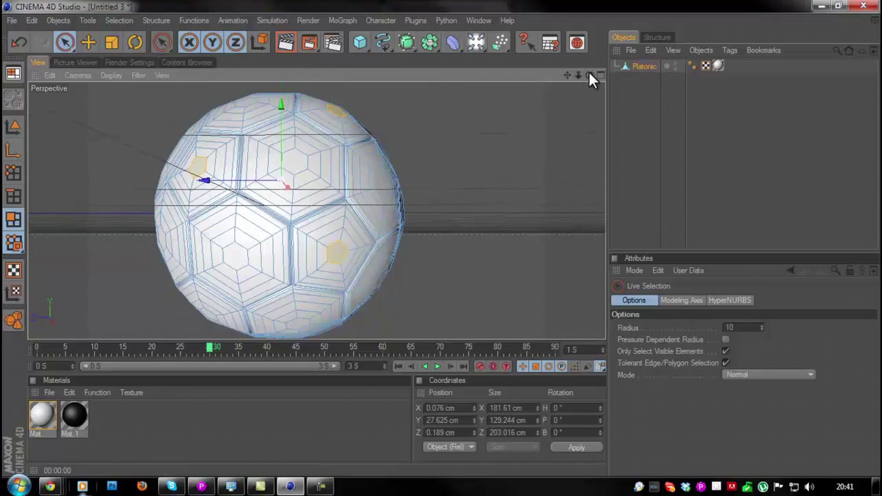
left_click_drag(589, 73, 440, 237)
left_click_drag(439, 238, 395, 223, "alt")
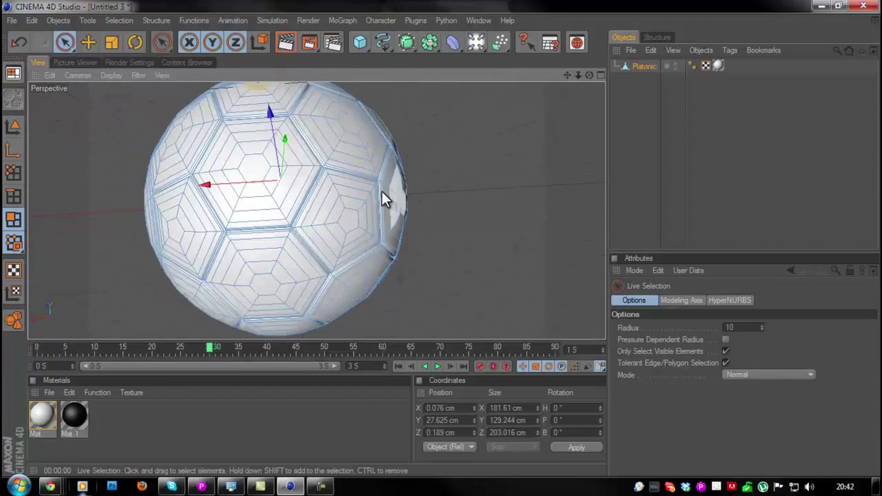
left_click(349, 219)
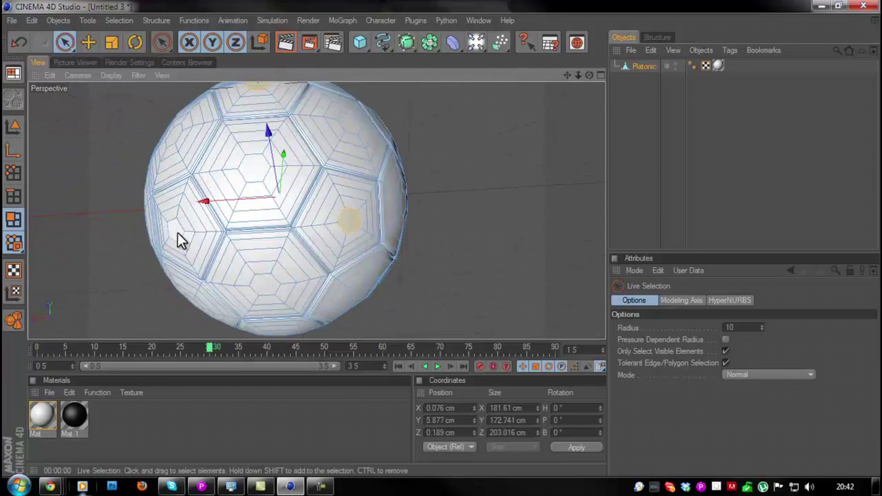
left_click(177, 230, "shift")
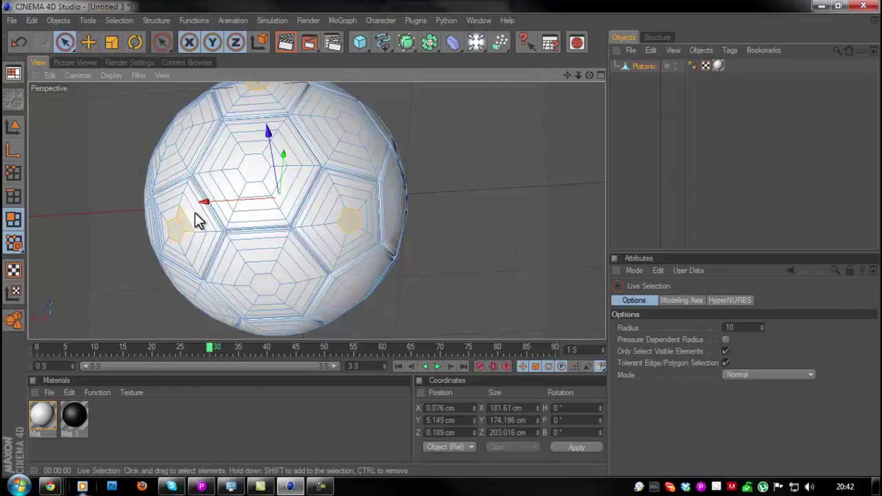
left_click_drag(590, 76, 434, 236)
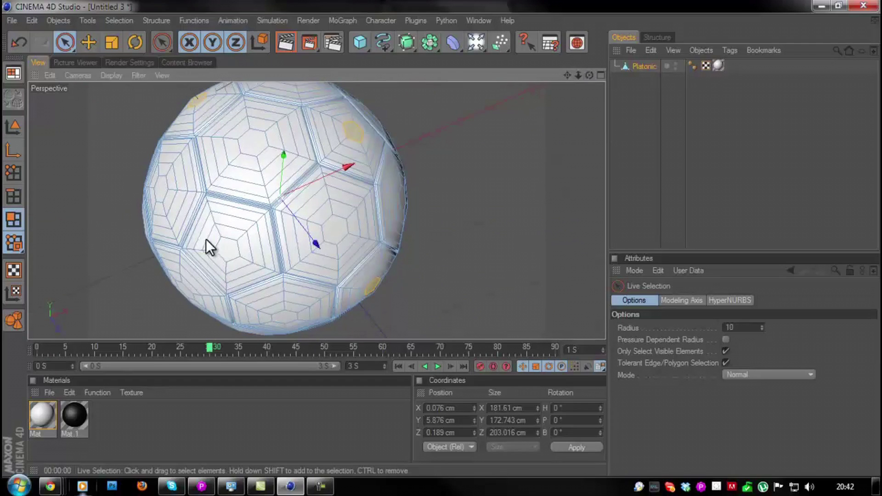
left_click(230, 250, "shift")
scroll(248, 251, "down", 3)
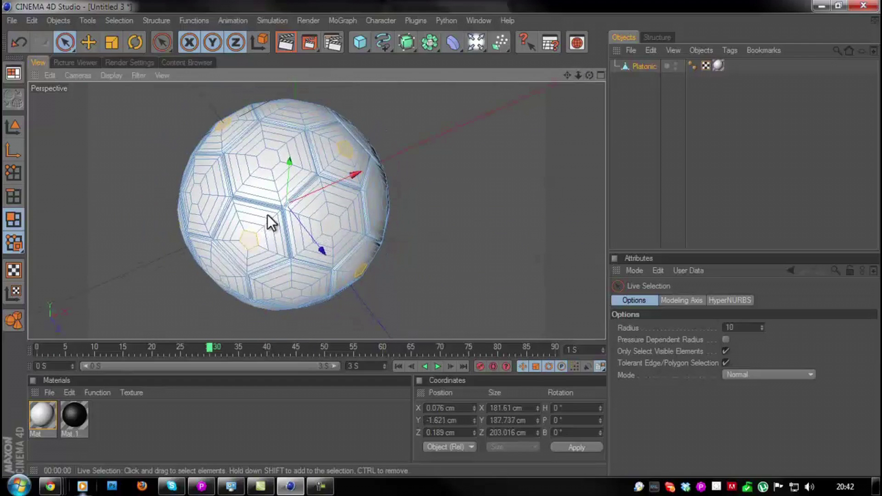
Step: Check the selected pentagon centers around the ball, and grow the selection repeatedly outward across the pentagon panels
left_click_drag(589, 75, 442, 238)
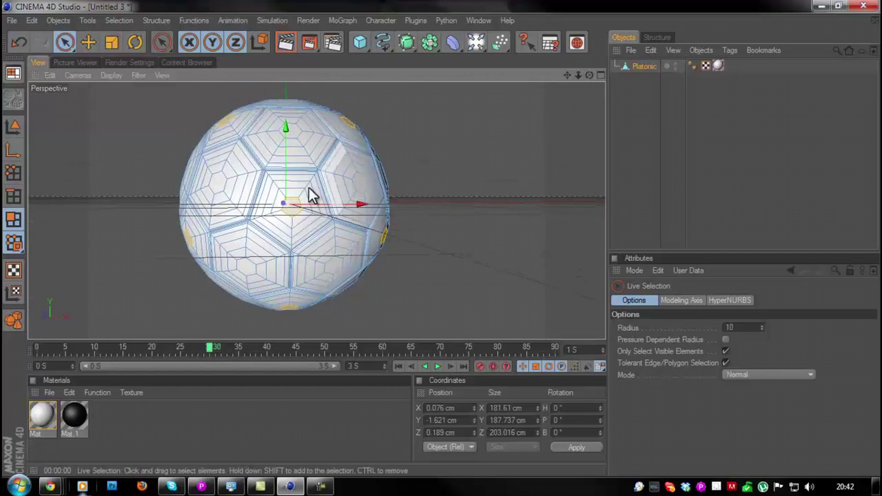
left_click_drag(588, 75, 441, 240)
scroll(451, 142, "up", 3)
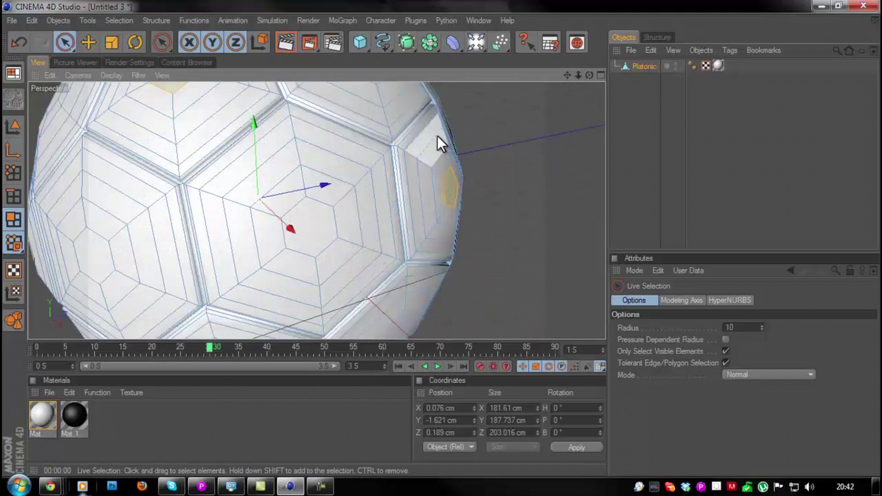
left_click_drag(569, 75, 441, 237)
left_click(125, 20)
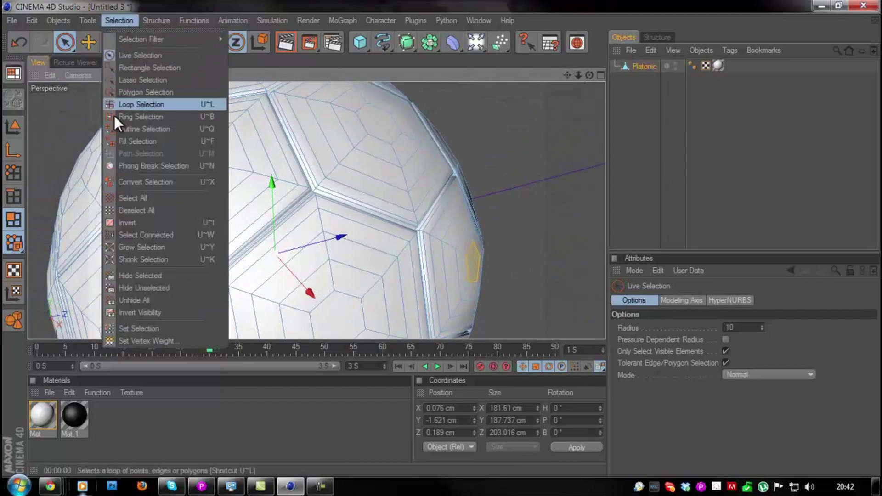
left_click(136, 247)
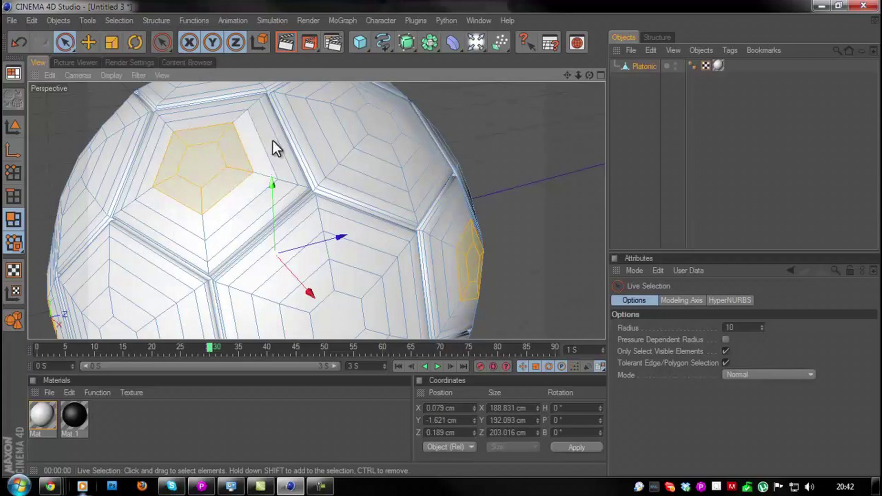
key("u")
key("y")
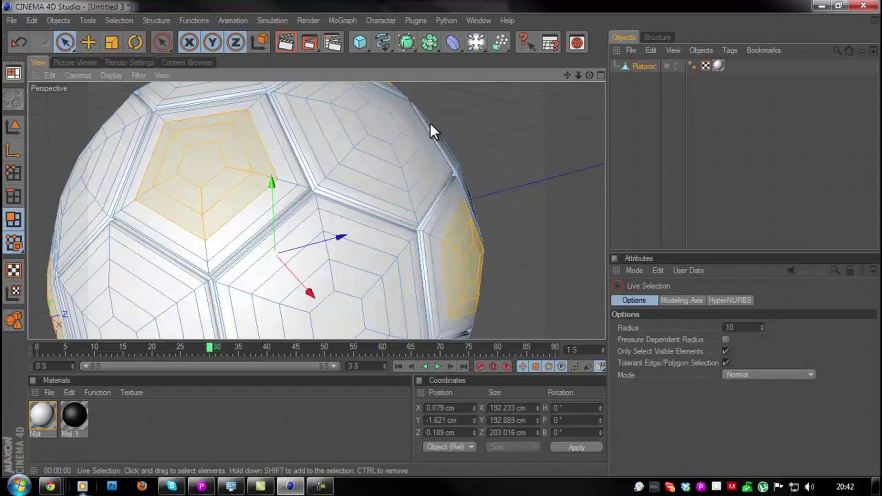
key("u")
key("y")
scroll(493, 227, "down", 4)
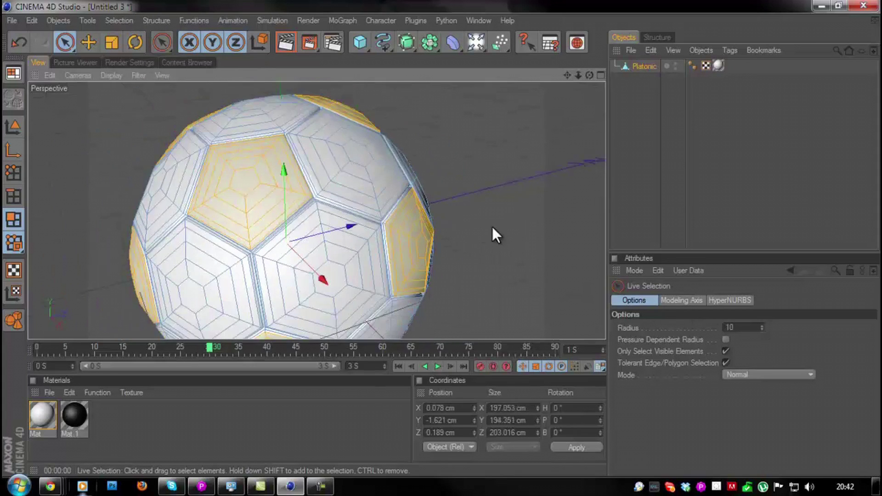
Step: Grow the selection further to the seam edges of the pentagon panels and inspect its border up close
left_click_drag(589, 75, 407, 136)
scroll(405, 140, "up", 6)
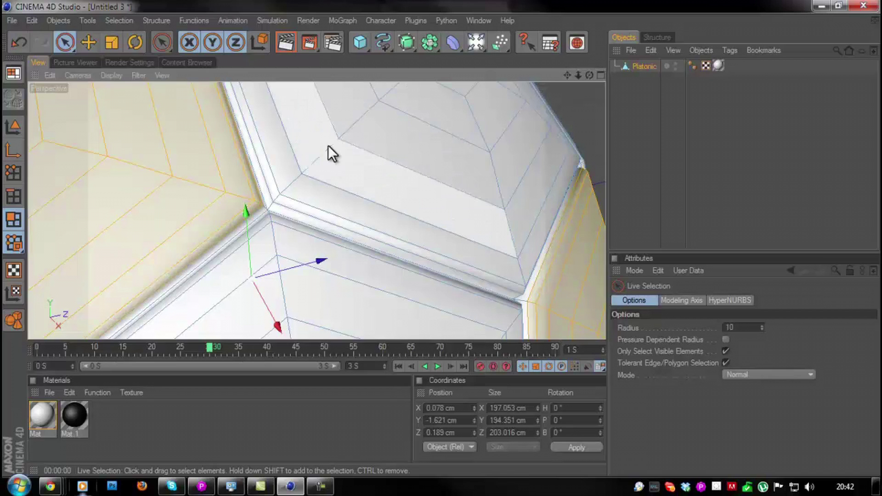
key("u")
key("y")
scroll(269, 220, "up", 4)
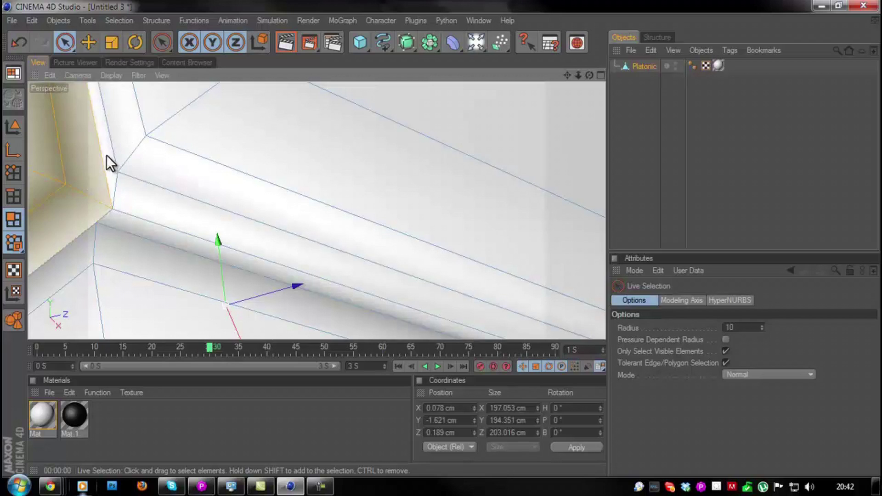
scroll(123, 198, "down", 4)
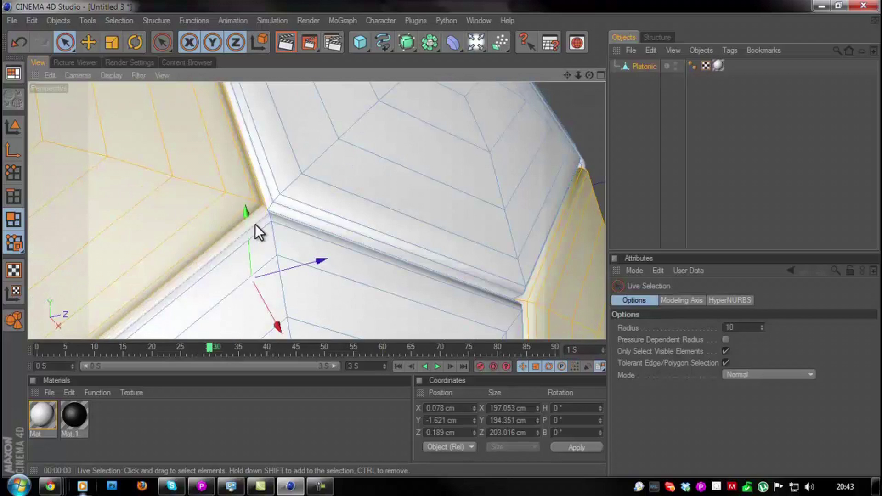
scroll(255, 224, "up", 4)
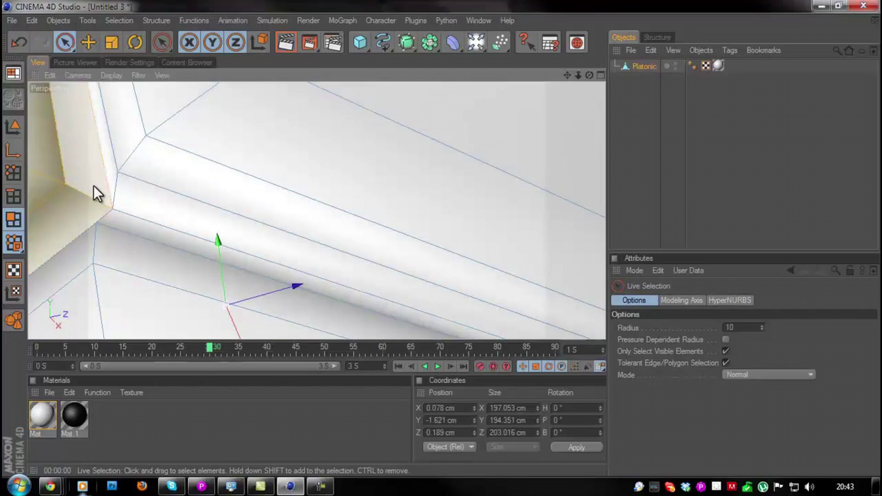
scroll(77, 187, "down", 5)
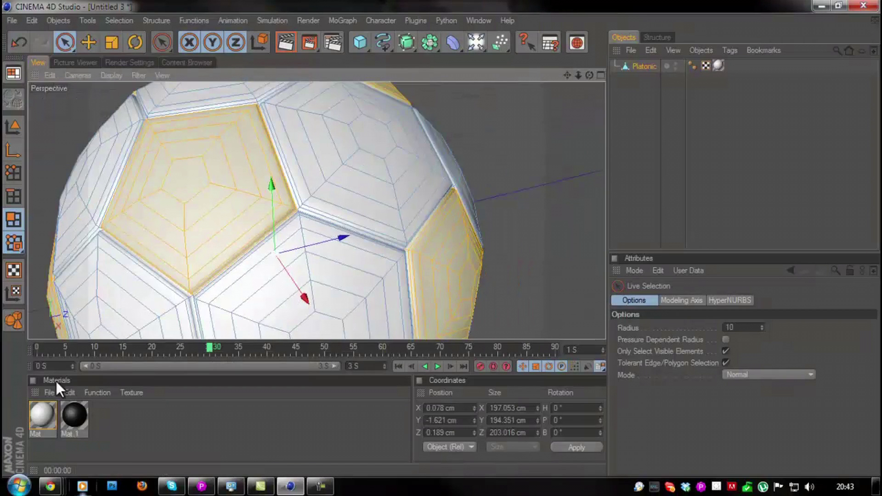
Step: Apply the black material to the selected pentagon panels and render the ball in the viewport
left_click_drag(80, 425, 193, 244)
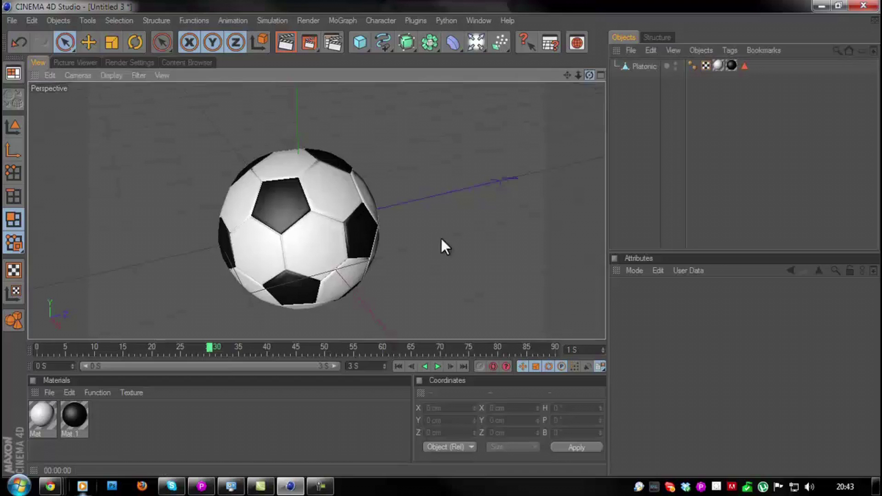
left_click(286, 41)
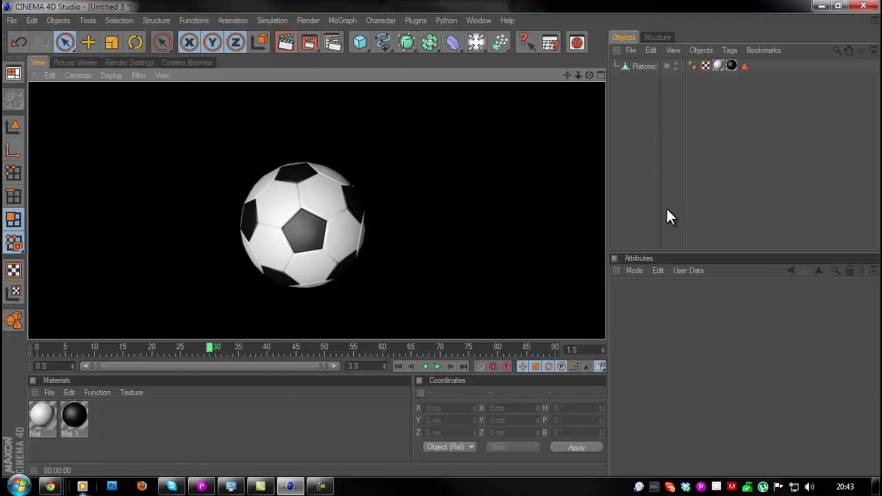
left_click(465, 165)
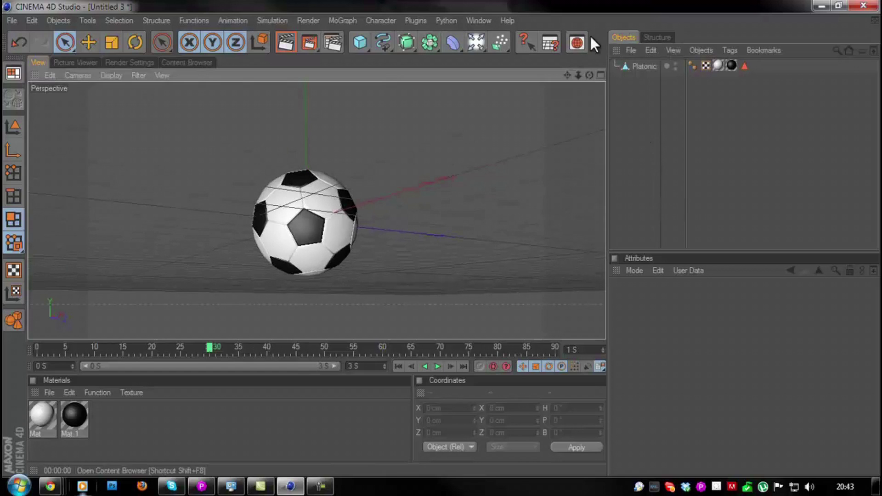
Step: Create a new preset library named "custom models" in the Content Browser
left_click(579, 43)
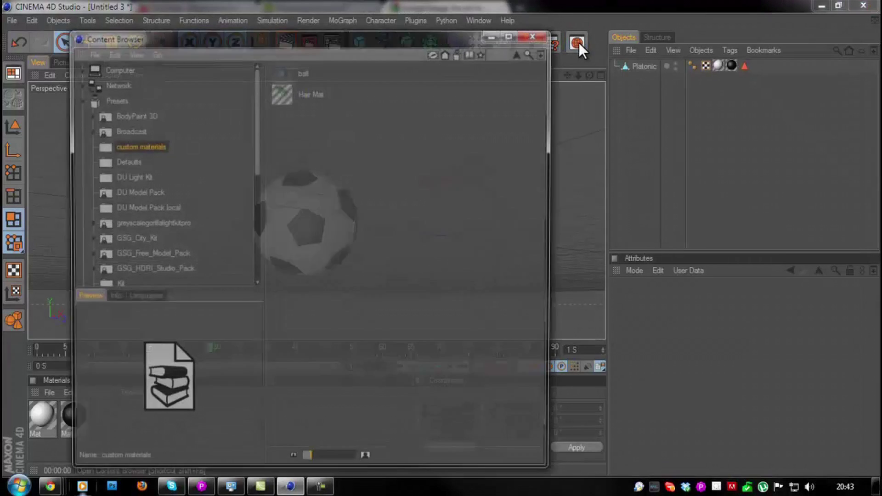
left_click(92, 52)
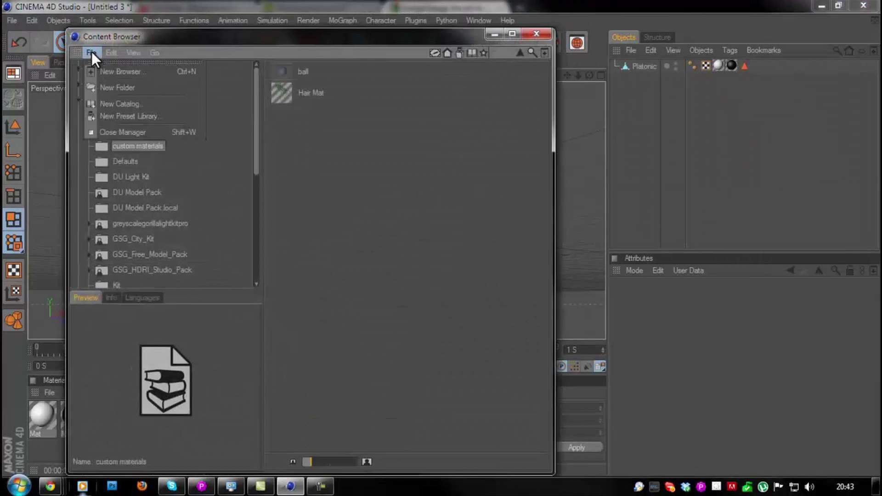
left_click(133, 116)
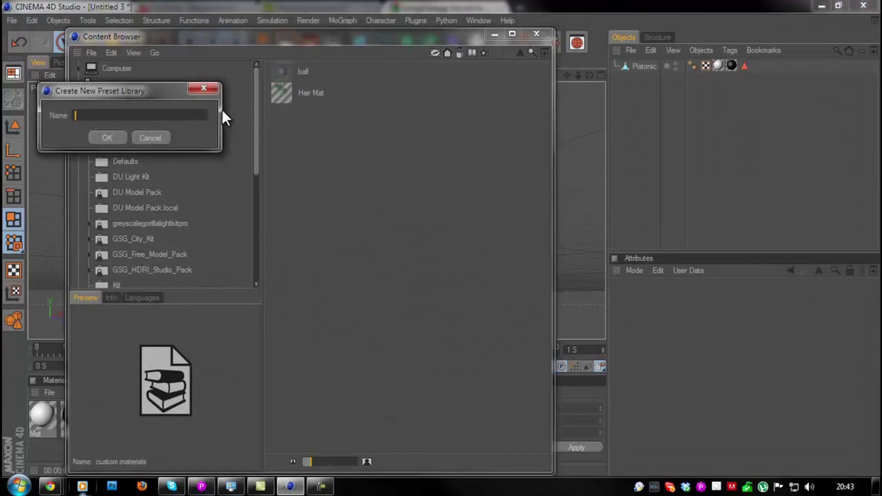
type("custom models")
key("Return")
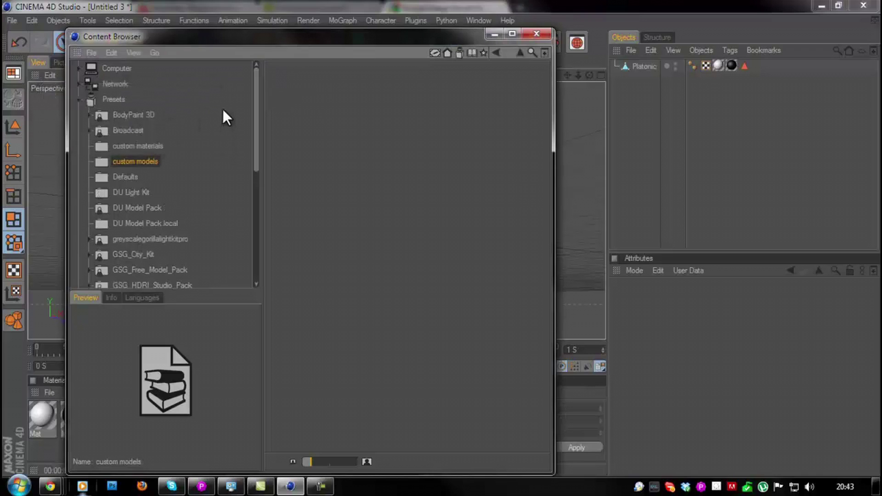
Step: Store the Platonic soccer ball object in the custom models library and close the Content Browser
left_click_drag(465, 45, 436, 57)
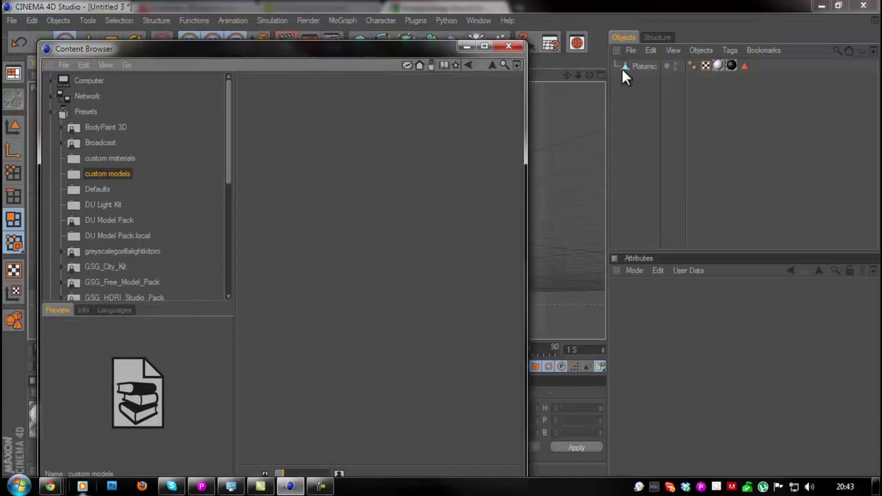
left_click_drag(623, 68, 282, 250)
left_click(344, 114)
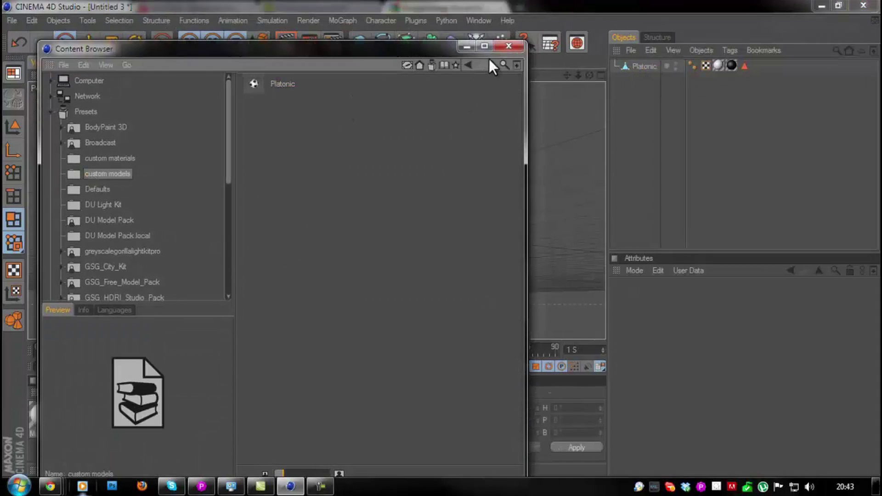
left_click(508, 47)
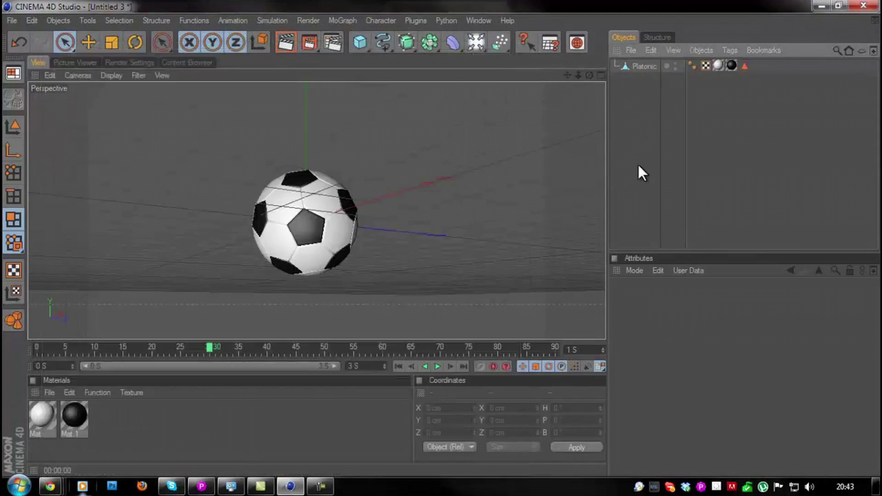
Step: Start a new project and load the Platonic soccer ball into it from the custom models library
left_click(12, 20)
left_click(18, 34)
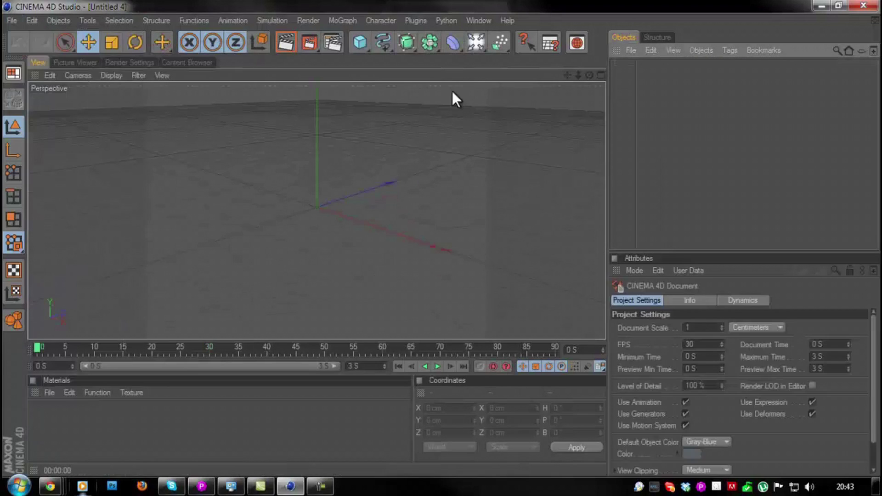
left_click(578, 43)
double_click(278, 75)
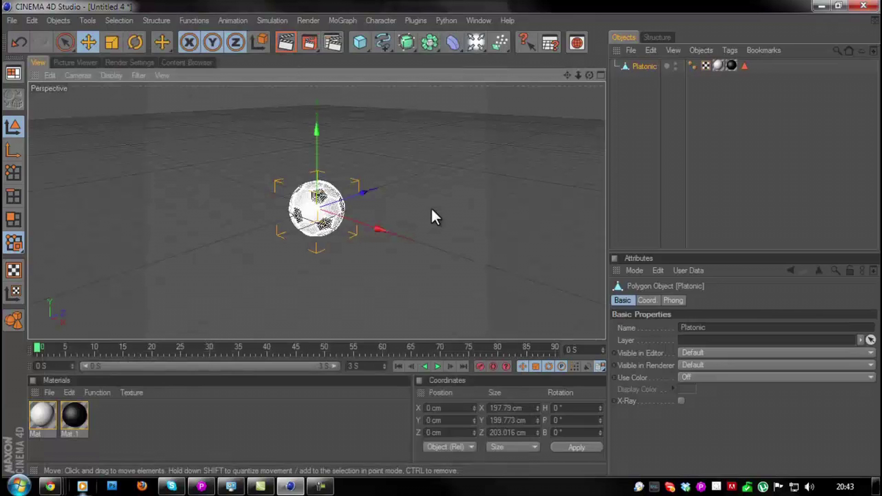
left_click(431, 209)
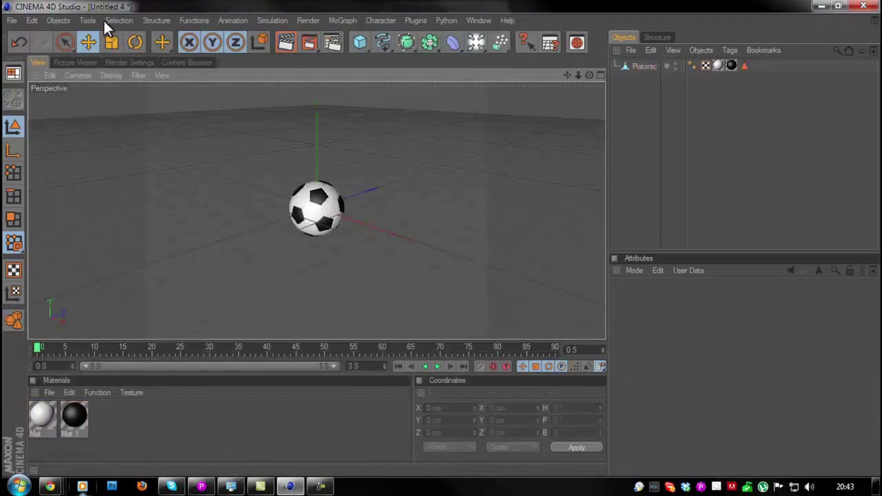
Step: Render the loaded soccer ball in the viewport and inspect it up close and from another angle
scroll(460, 266, "up", 2)
scroll(423, 244, "up", 3)
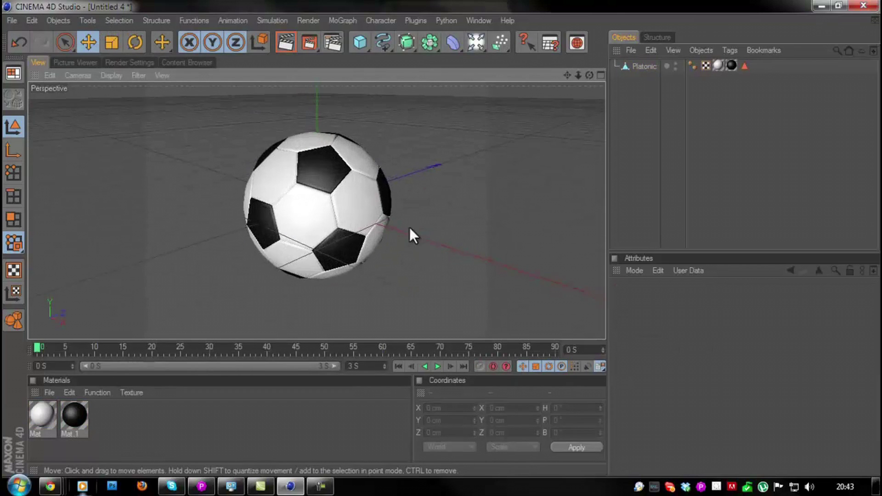
scroll(410, 227, "down", 3)
left_click(286, 43)
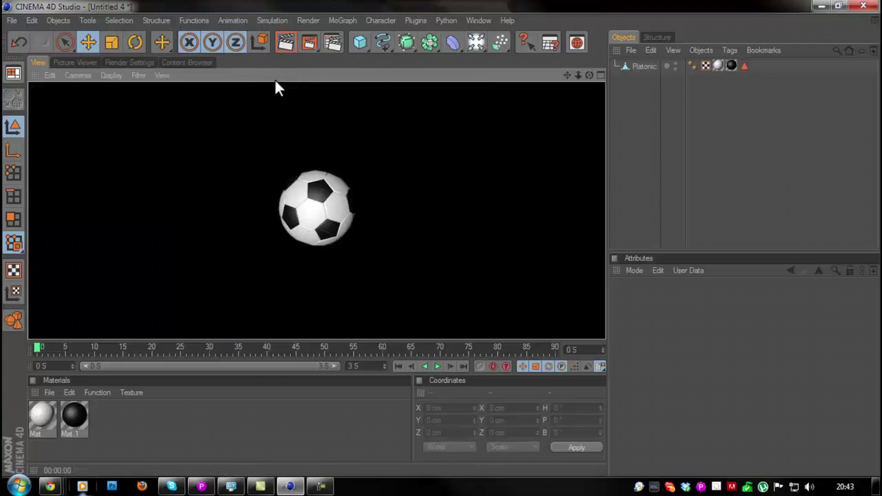
scroll(351, 219, "up", 3)
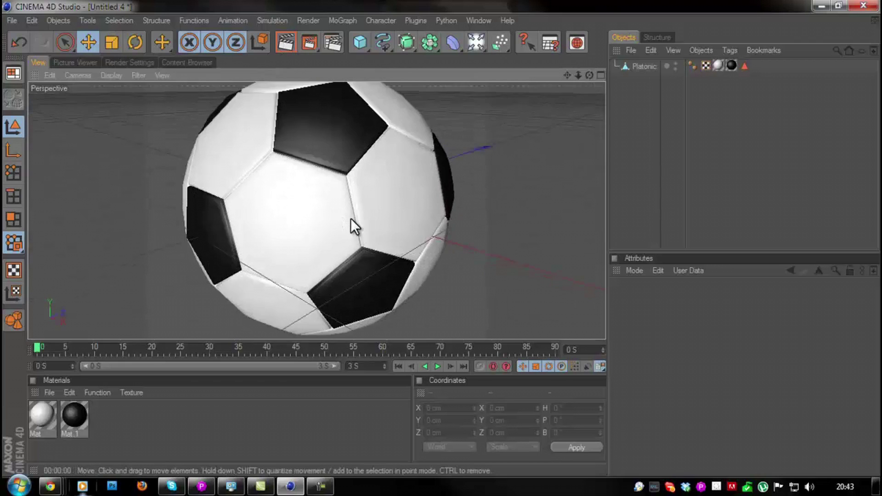
scroll(351, 219, "down", 2)
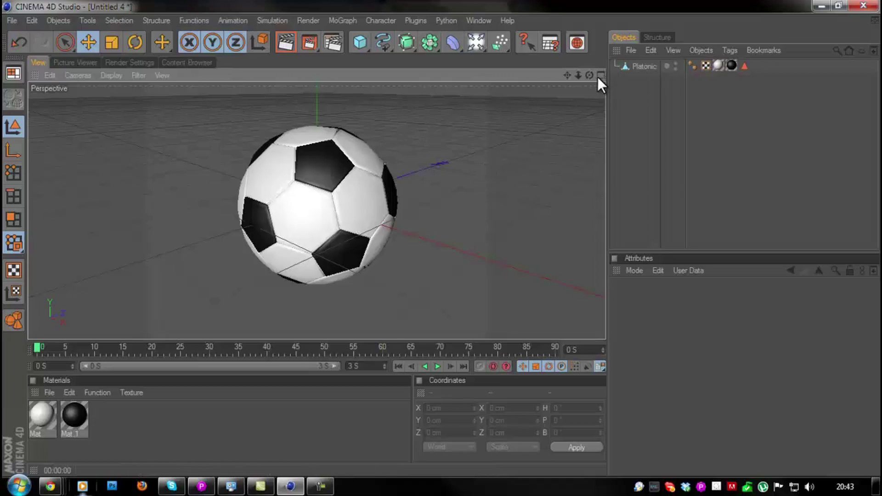
left_click_drag(591, 75, 441, 238)
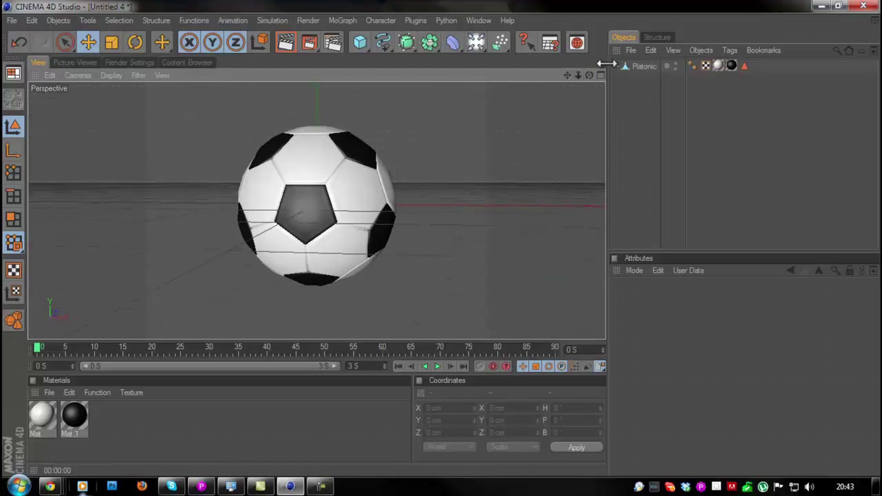